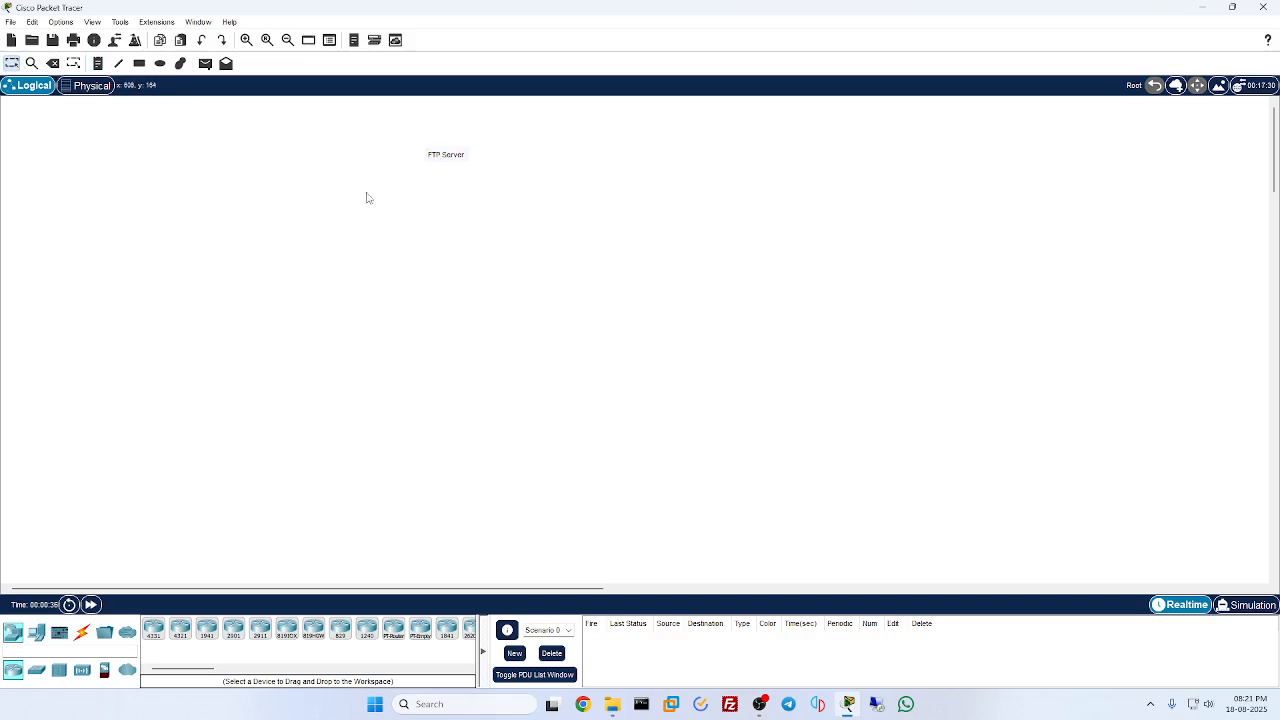
- Replace the "FTP Server" note's text with "Required one server(ftp) and 2 client send and receive"
{"action": "double_click", "coordinate": [452, 155]}
{"action": "key", "text": "ctrl+a"}
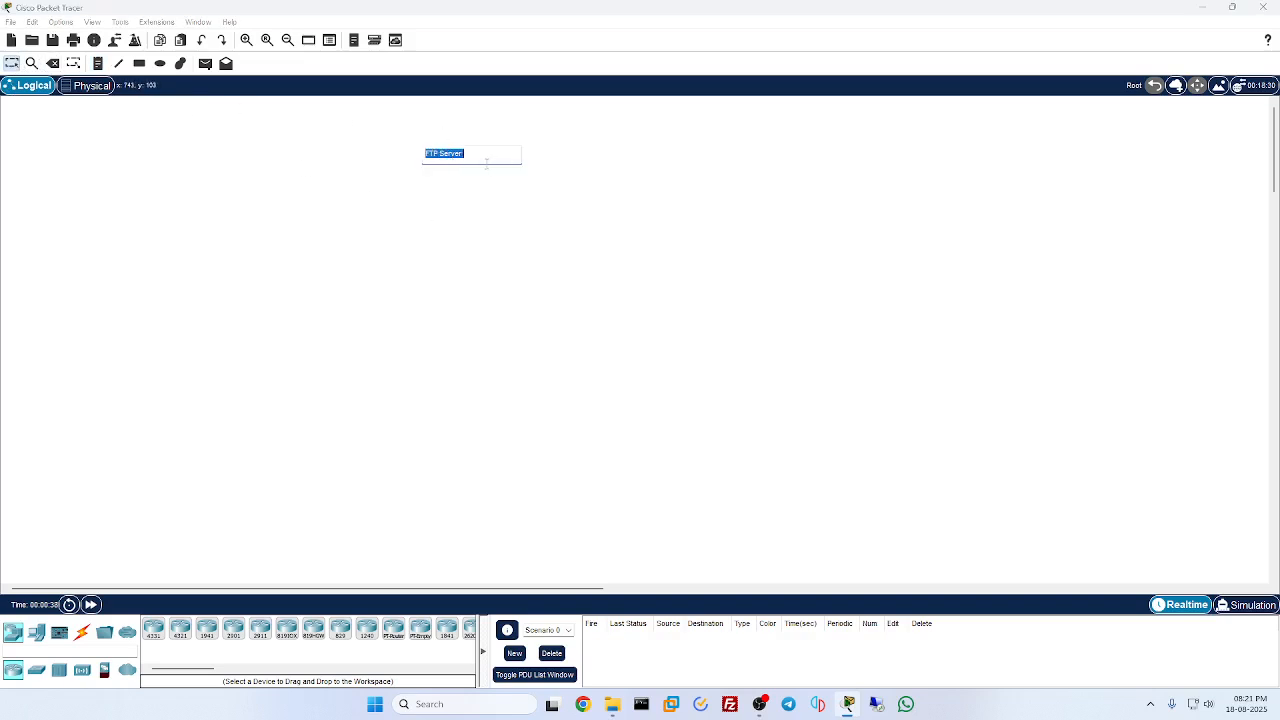
{"action": "type", "text": "R"}
{"action": "type", "text": "and 2 client send and receive"}
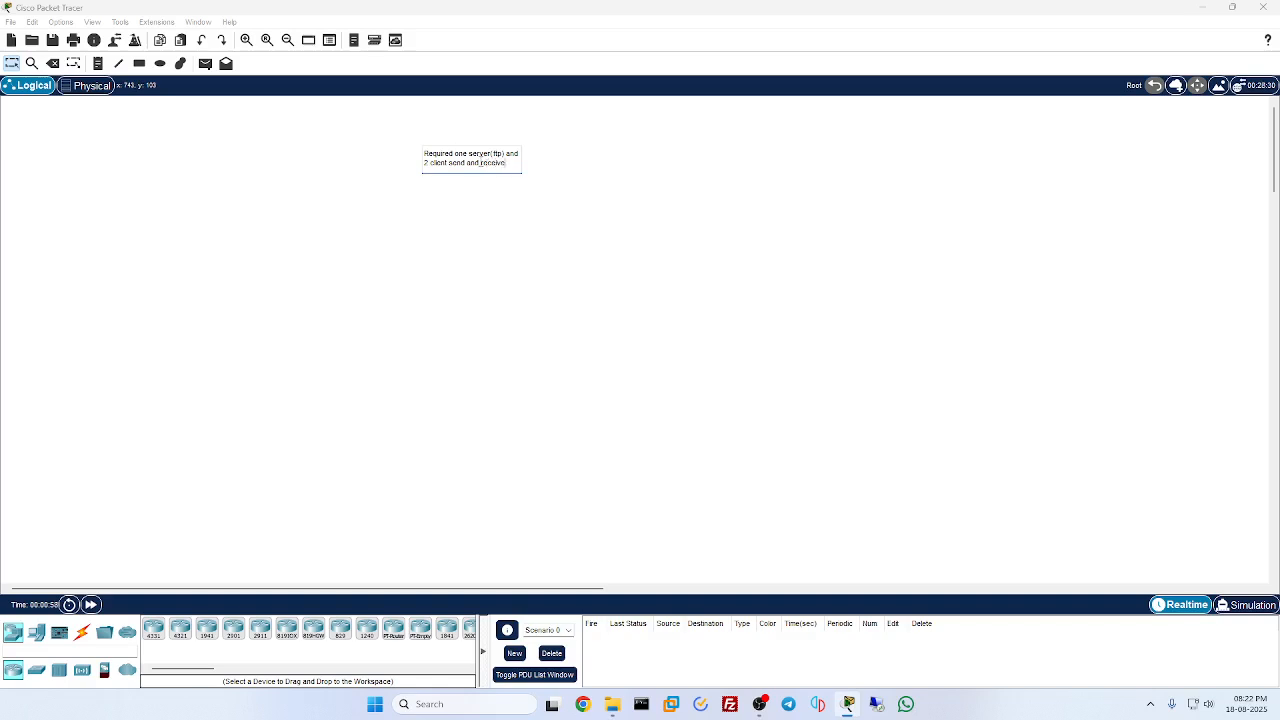
- Replace the note's text with "and one switch to connect everything"
{"action": "key", "text": "ctrl+a"}
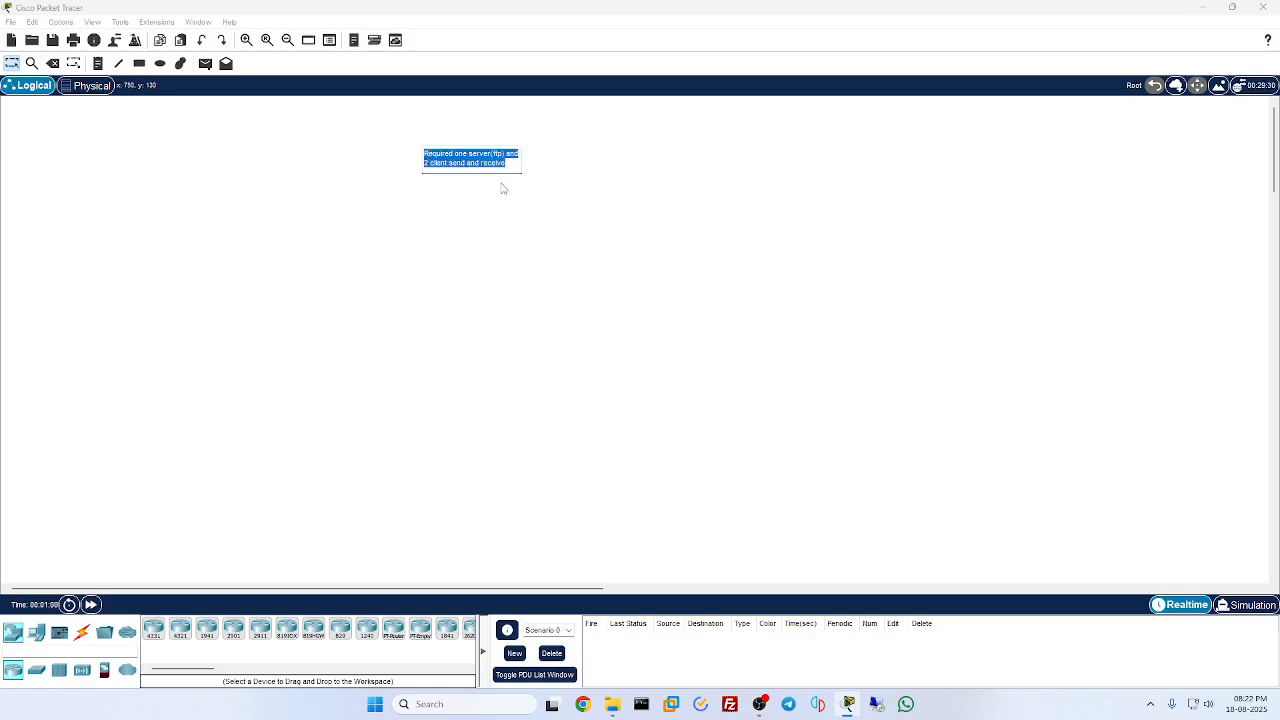
{"action": "type", "text": "and one switch to connect"}
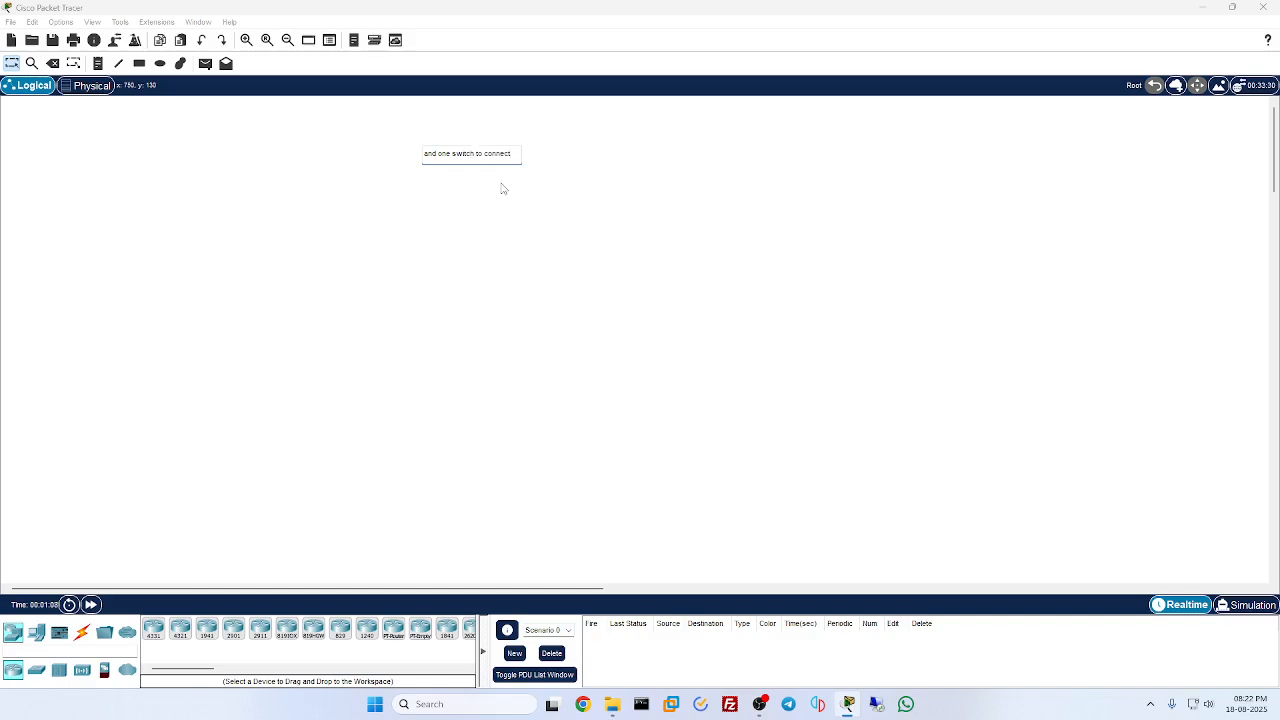
{"action": "type", "text": "verything"}
- Clear all of the note's text so that the workspace is empty
{"action": "key", "text": "ctrl+a"}
{"action": "key", "text": "BackSpace"}
{"action": "left_click", "coordinate": [12, 64]}
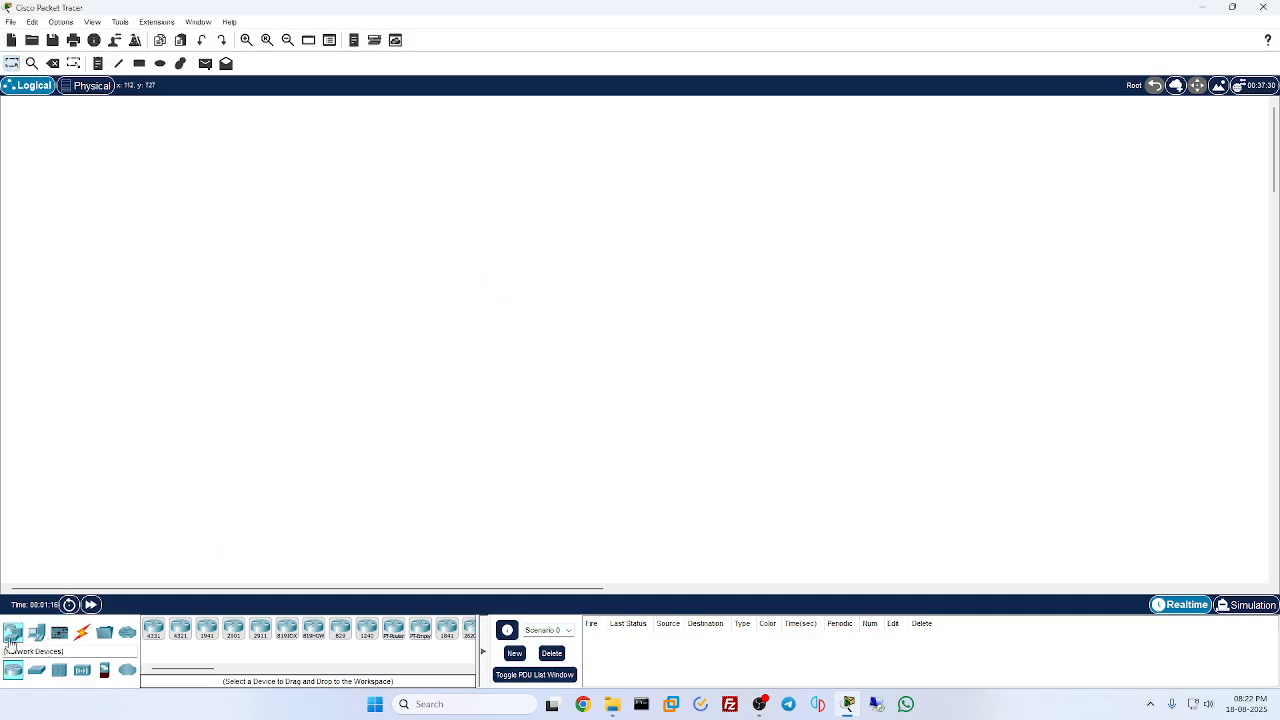
- Place one 2960 switch in the upper middle of the workspace
{"action": "left_click", "coordinate": [36, 670]}
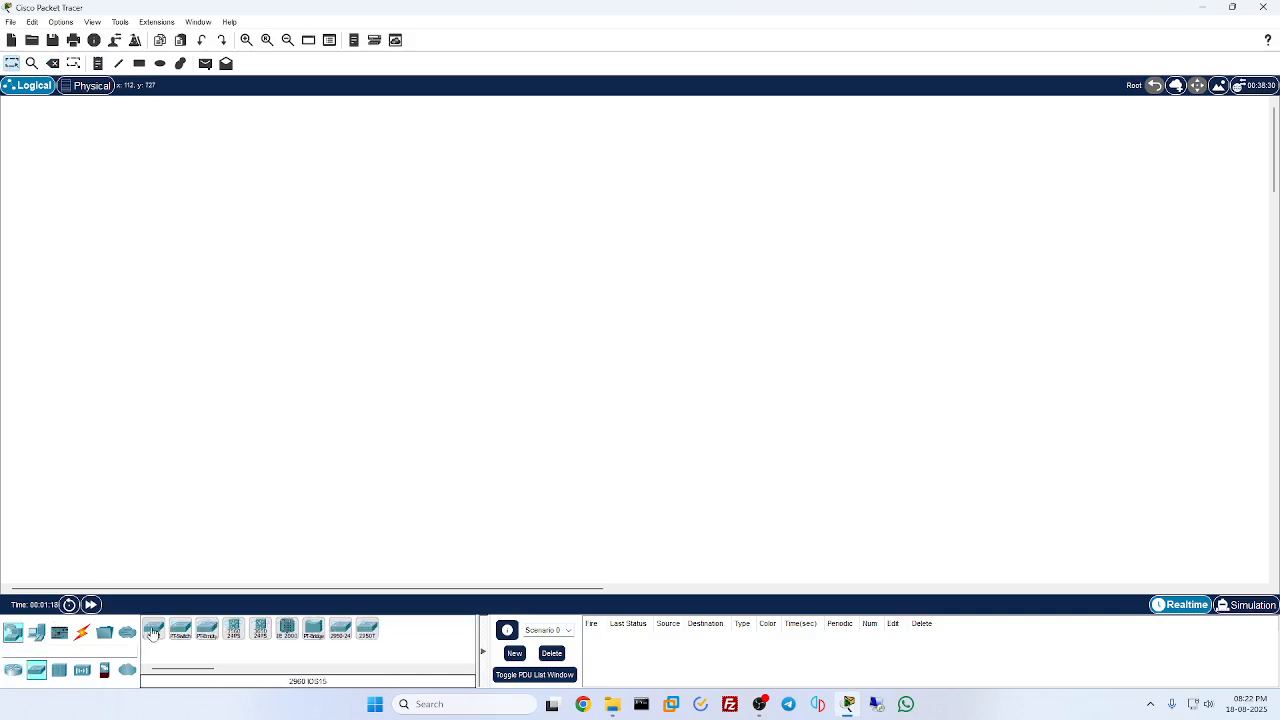
{"action": "left_click", "coordinate": [153, 628]}
{"action": "left_click", "coordinate": [406, 256]}
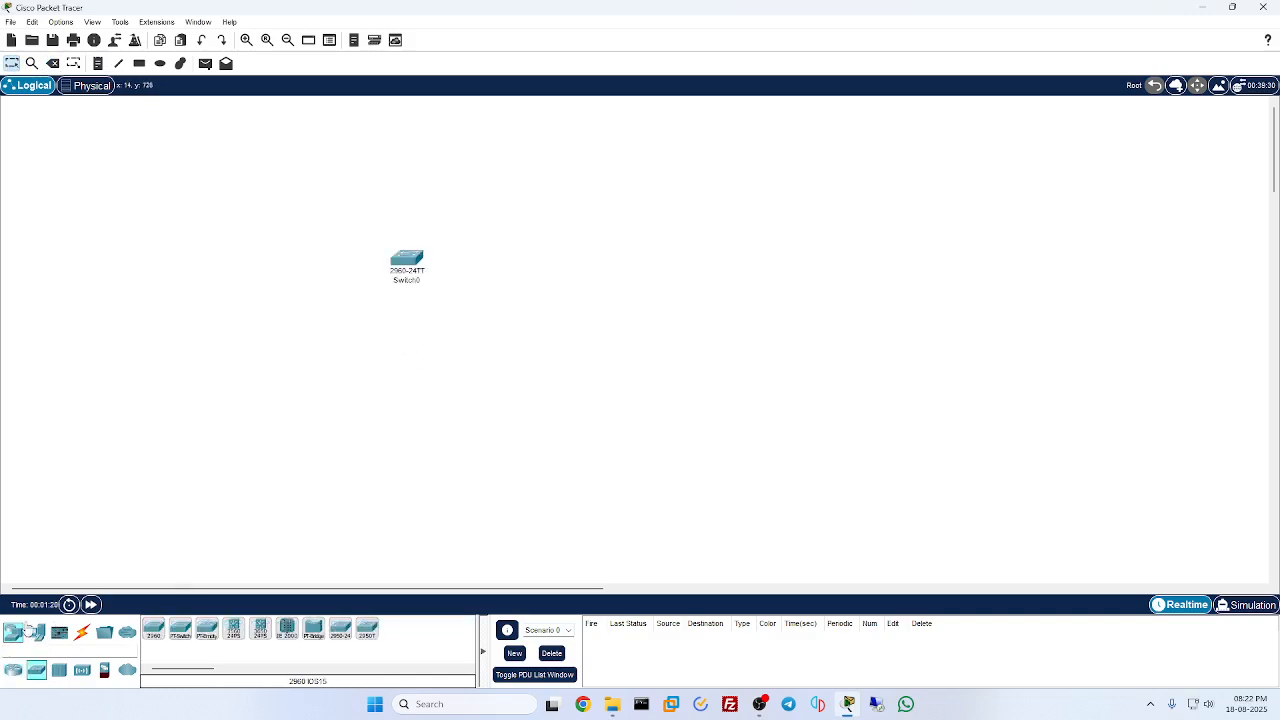
- Place two PCs below the switch, one on each side, and a server above it
{"action": "left_click", "coordinate": [22, 632]}
{"action": "left_click", "coordinate": [36, 632]}
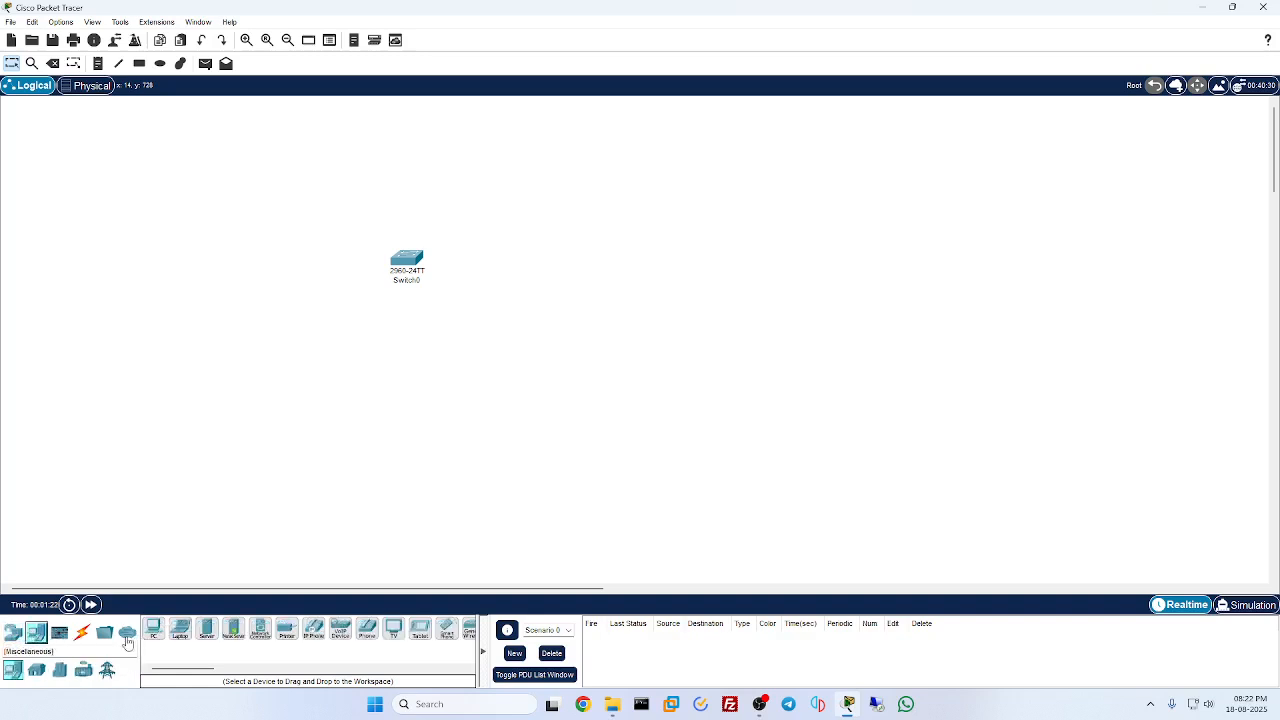
{"action": "left_click", "coordinate": [153, 628]}
{"action": "left_click", "coordinate": [254, 400]}
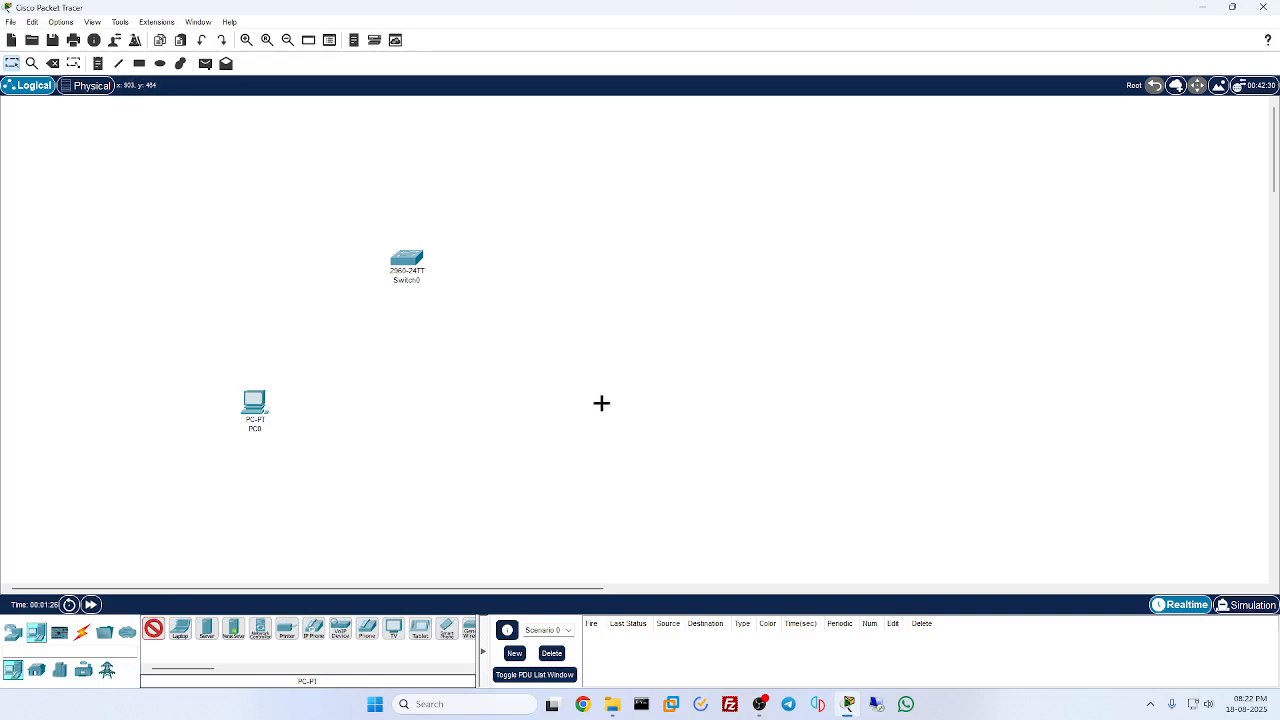
{"action": "left_click", "coordinate": [554, 406]}
{"action": "left_click", "coordinate": [206, 628]}
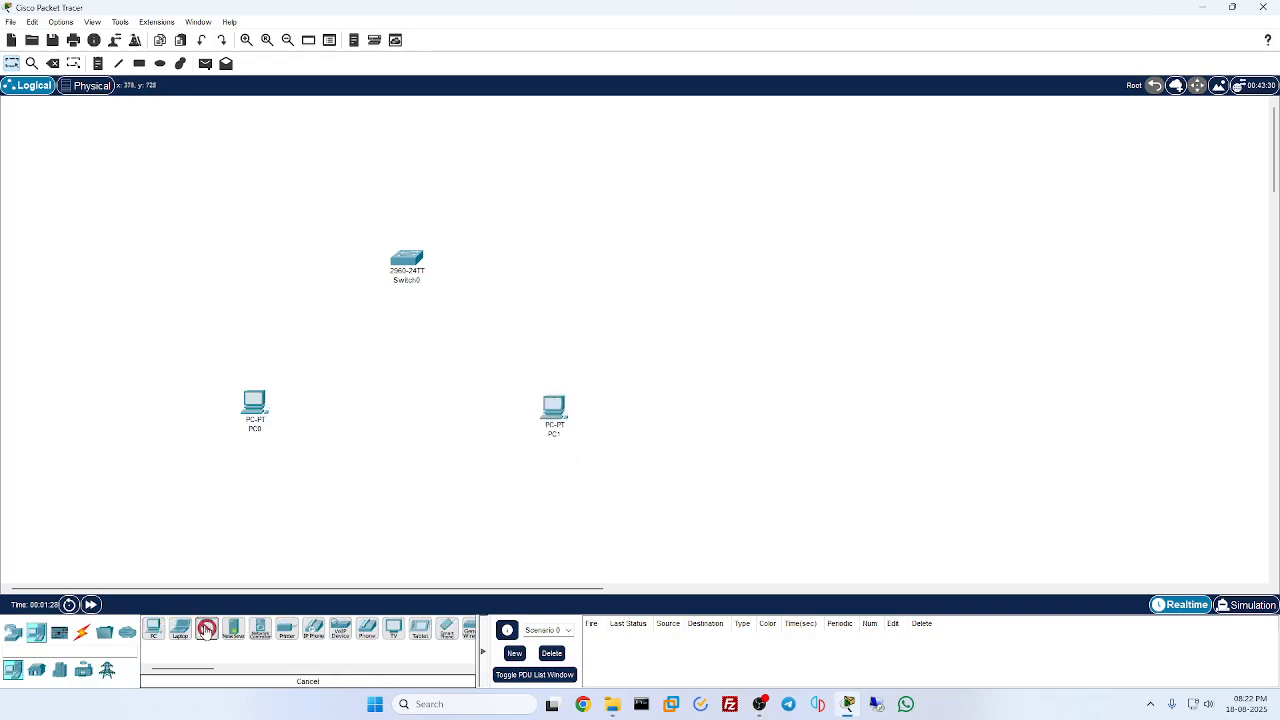
{"action": "left_click", "coordinate": [406, 124]}
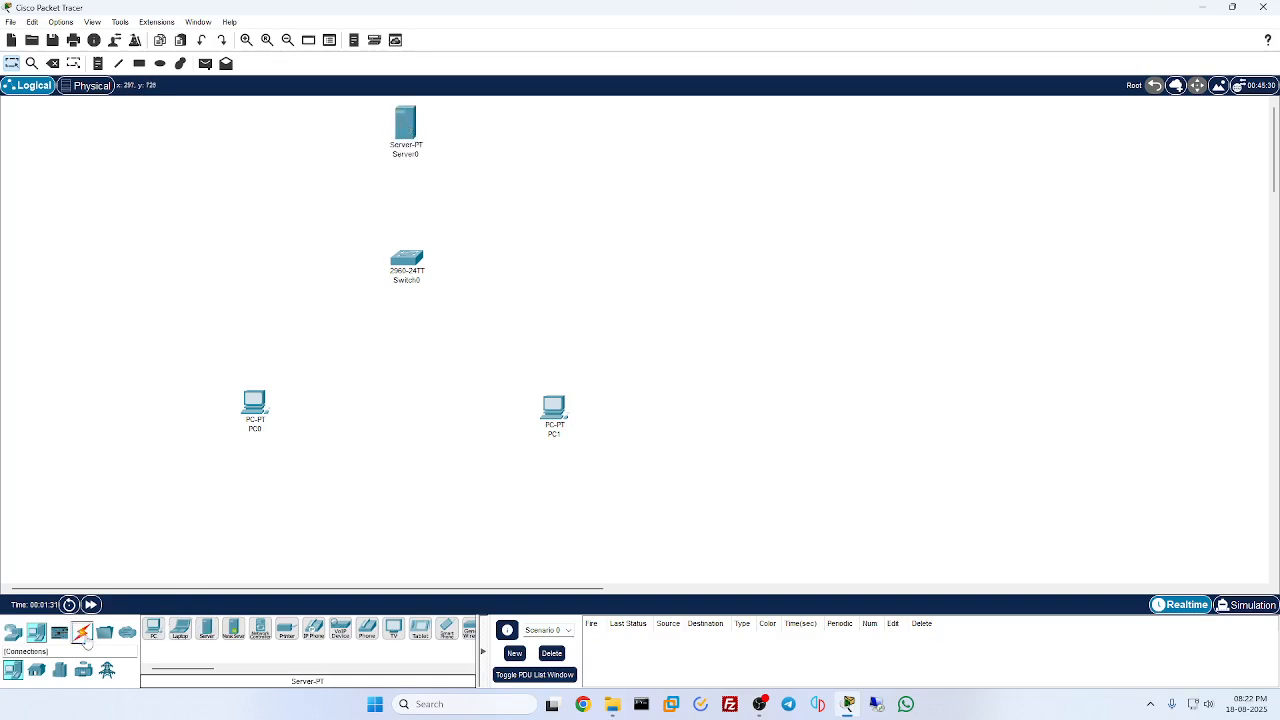
- Connect PC0, PC1 and Server0 to Switch0 using the automatically chosen connection type
{"action": "left_click", "coordinate": [81, 631]}
{"action": "left_click", "coordinate": [153, 628]}
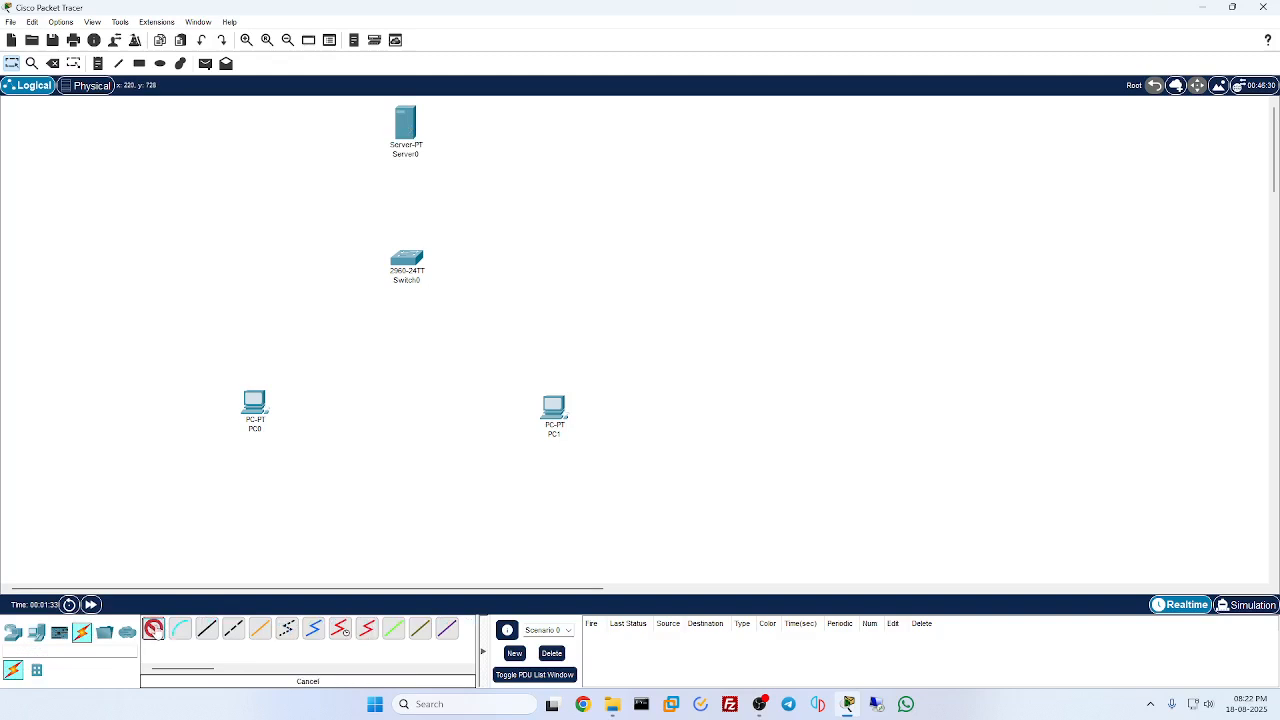
{"action": "left_click", "coordinate": [247, 403]}
{"action": "left_click", "coordinate": [406, 259]}
{"action": "left_click", "coordinate": [553, 407]}
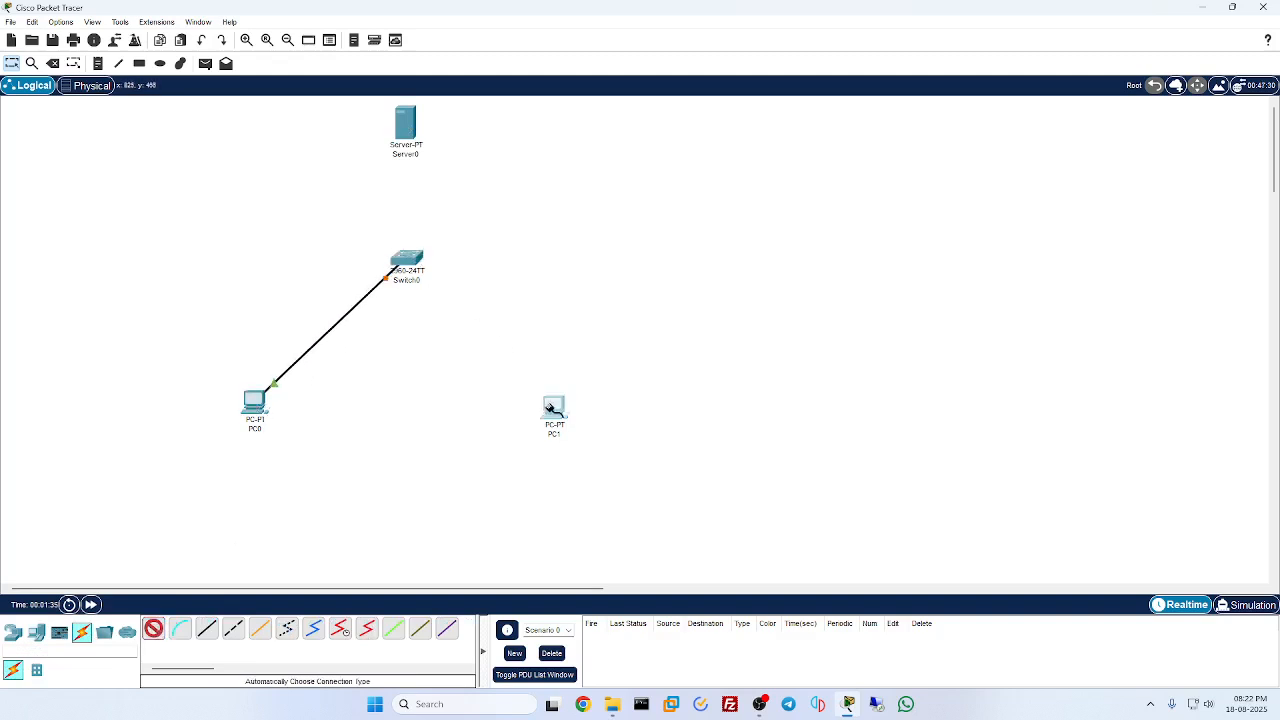
{"action": "left_click", "coordinate": [406, 259]}
{"action": "left_click", "coordinate": [405, 125]}
{"action": "left_click", "coordinate": [406, 258]}
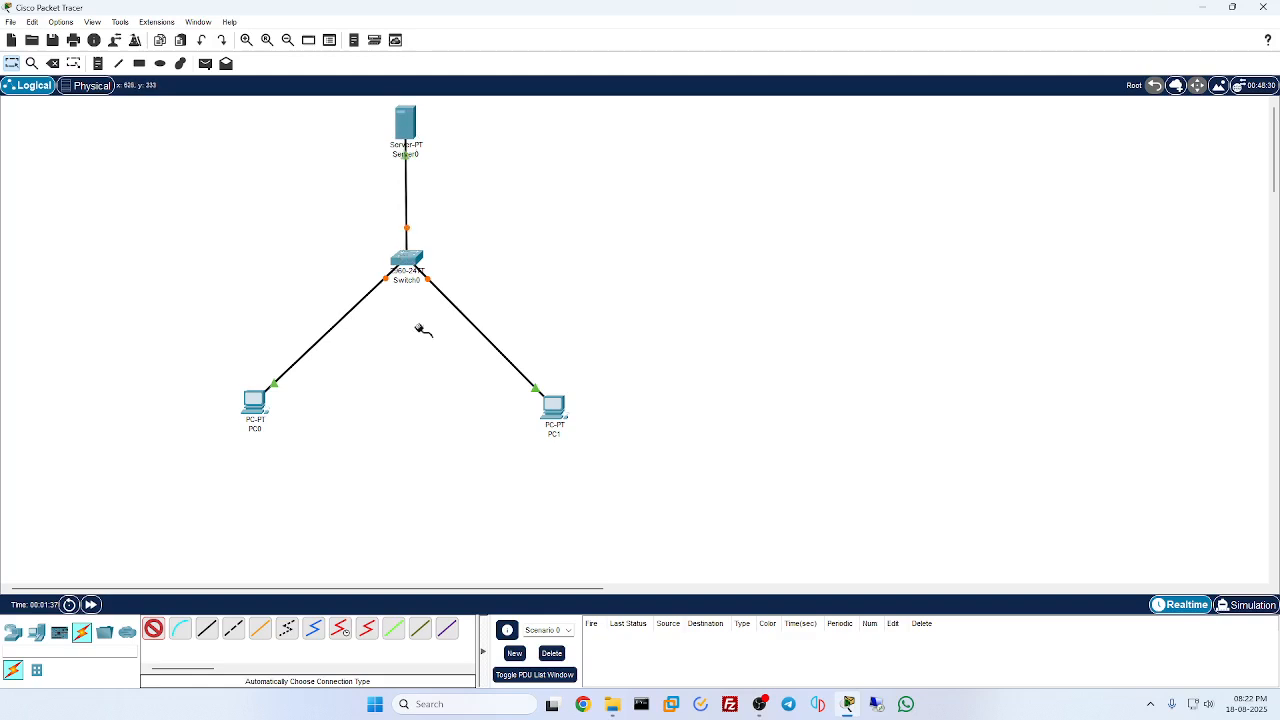
{"action": "left_click", "coordinate": [153, 628]}
- Set Server0's static IPv4 default gateway and DNS server to 192.168.1.1 in its global settings
{"action": "left_click", "coordinate": [406, 125]}
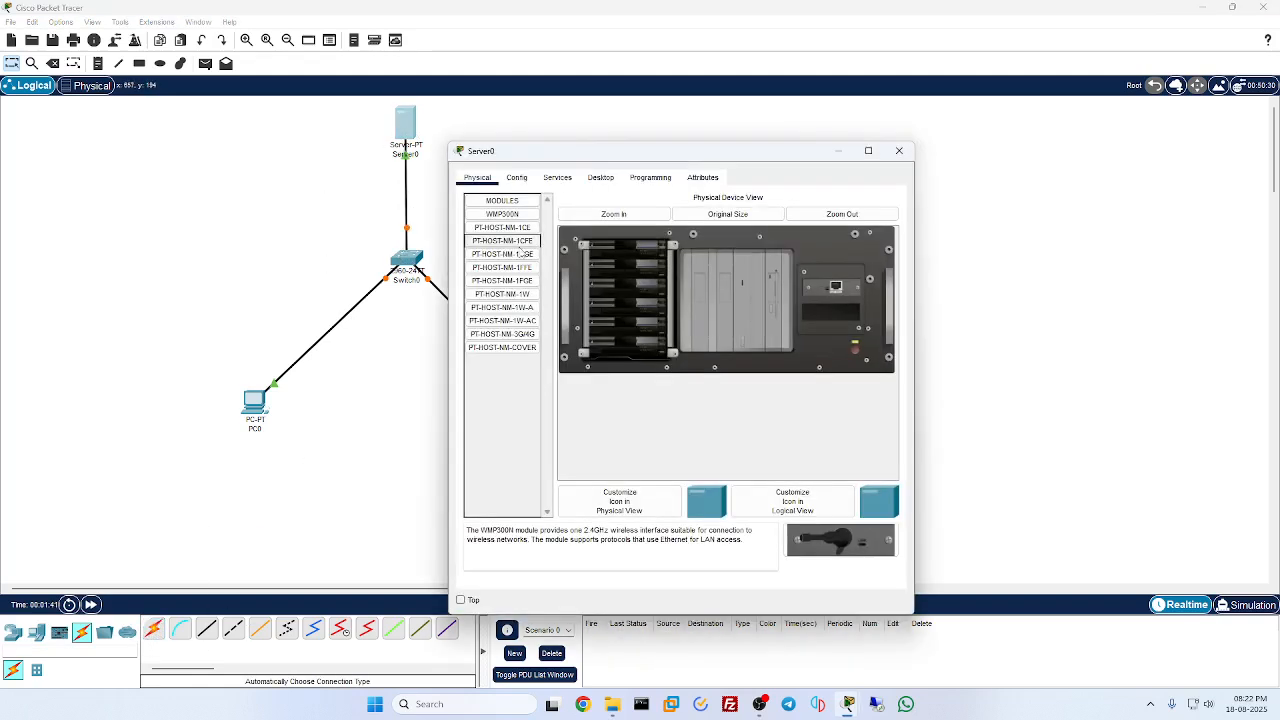
{"action": "left_click_drag", "start_coordinate": [552, 142], "coordinate": [649, 124]}
{"action": "left_click", "coordinate": [614, 150]}
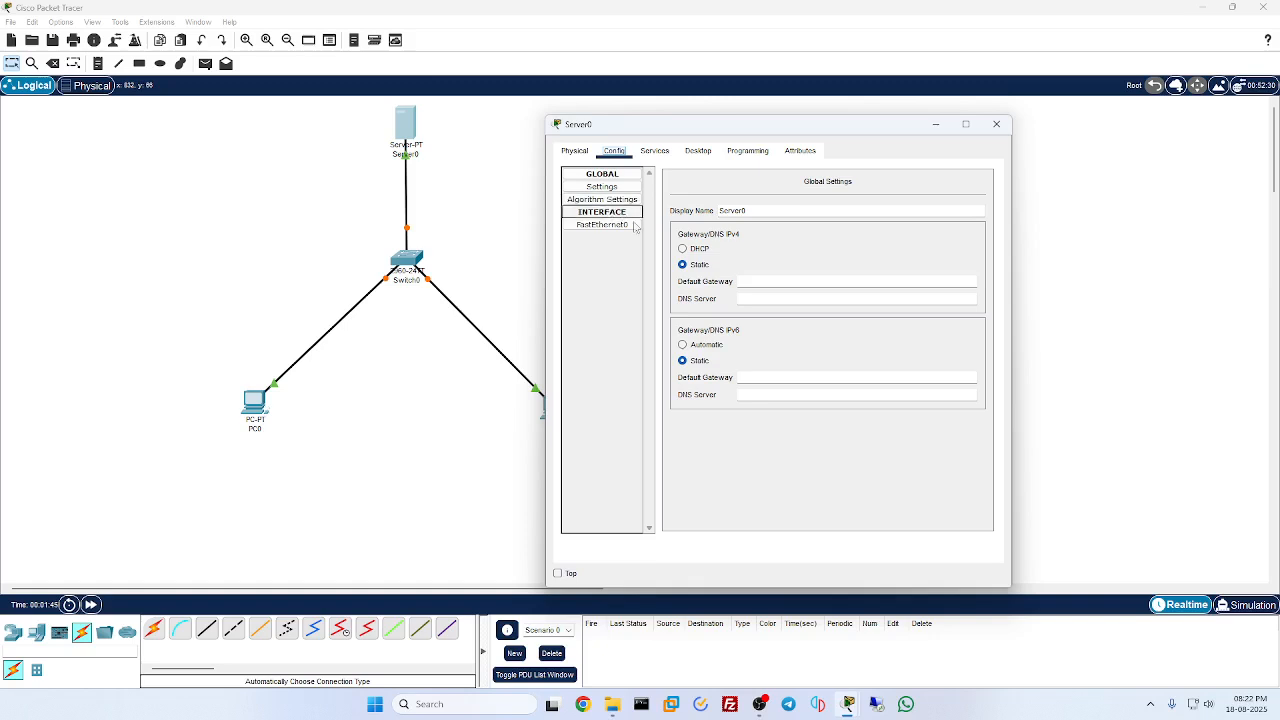
{"action": "left_click", "coordinate": [757, 280]}
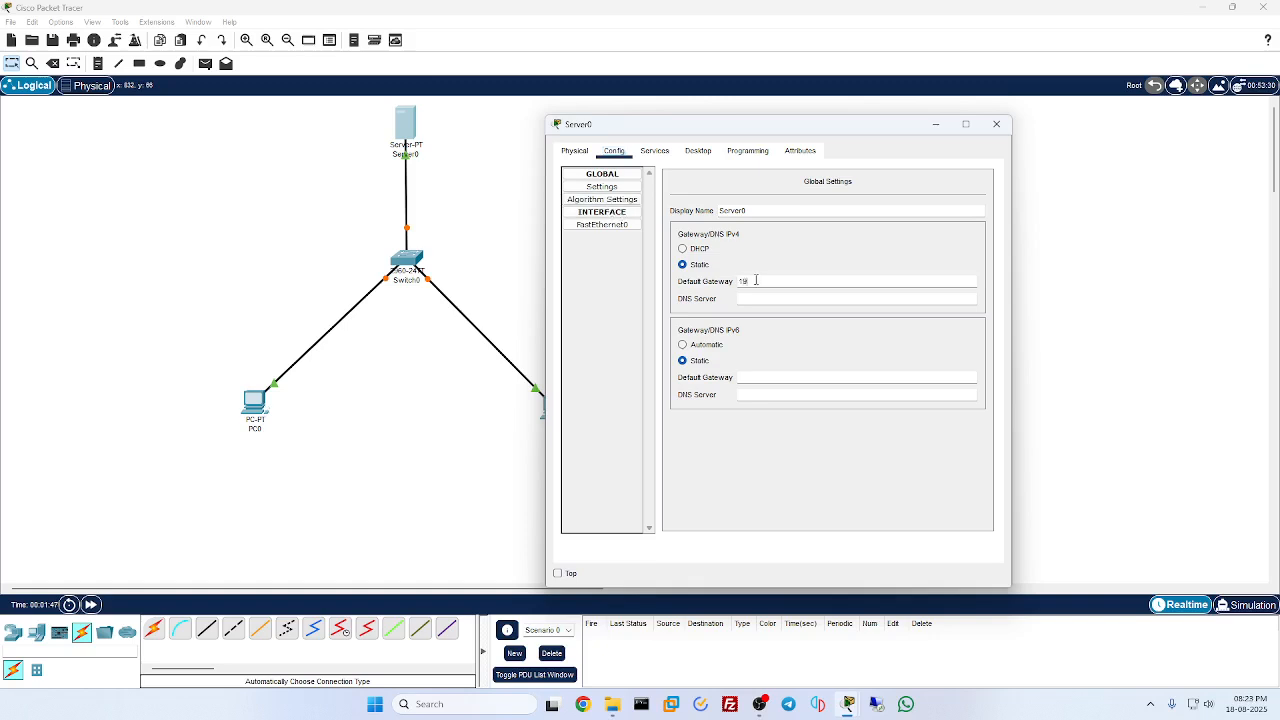
{"action": "type", "text": "192.168.1.1"}
{"action": "left_click", "coordinate": [766, 298]}
{"action": "left_click", "coordinate": [654, 151]}
{"action": "left_click", "coordinate": [614, 151]}
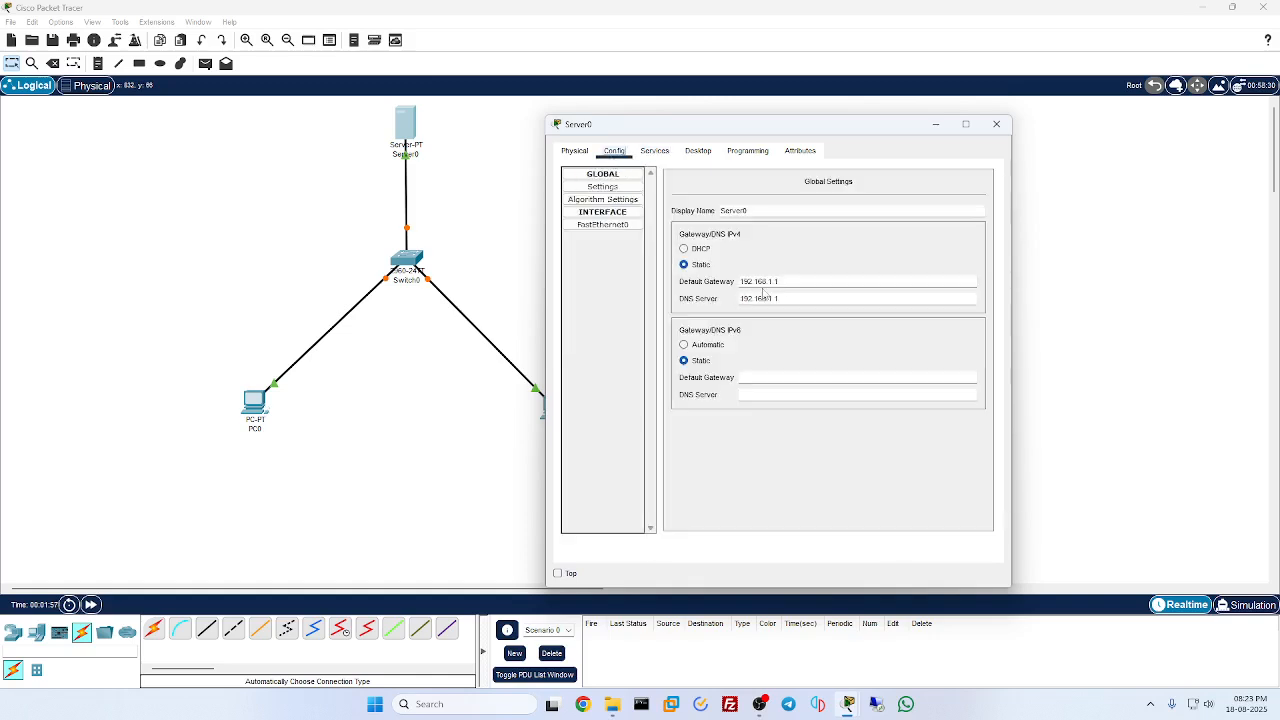
{"action": "left_click_drag", "start_coordinate": [815, 281], "coordinate": [690, 290]}
{"action": "left_click_drag", "start_coordinate": [782, 281], "coordinate": [592, 287]}
- Add an FTP user on Server0 with a username, a password and Write, Read, Delete, Rename and List permissions
{"action": "left_click", "coordinate": [654, 151]}
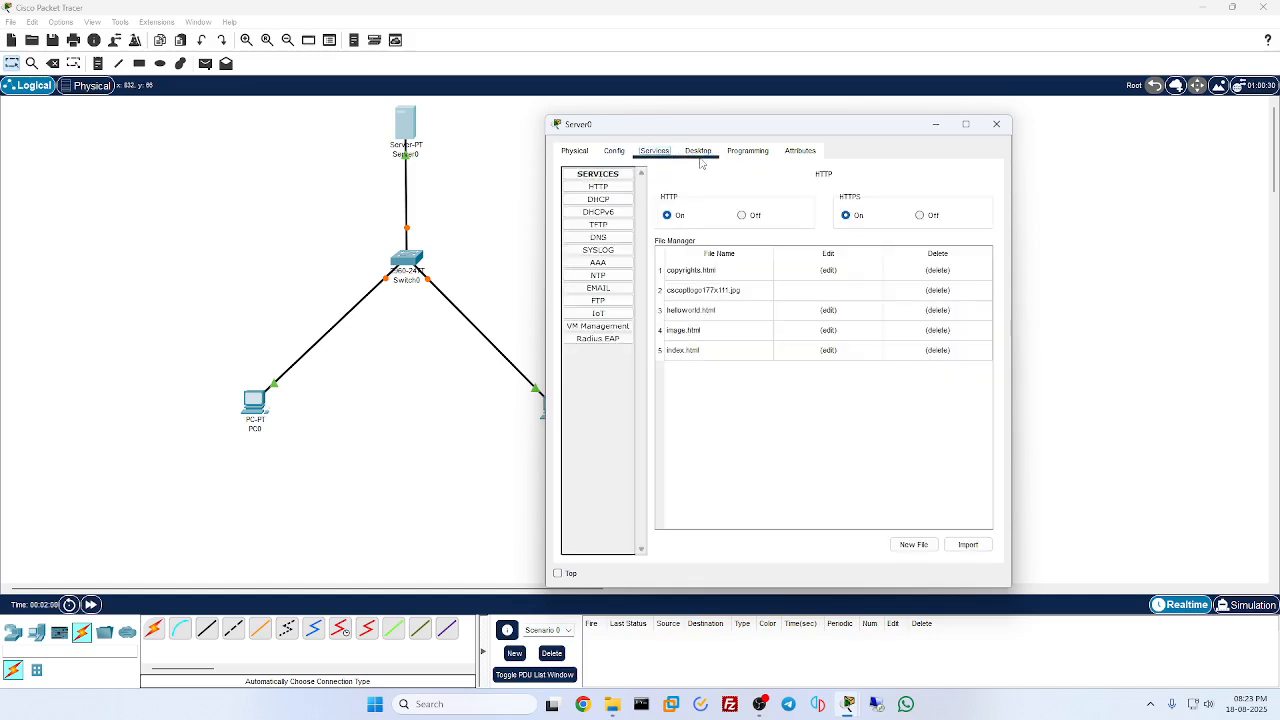
{"action": "left_click", "coordinate": [600, 300]}
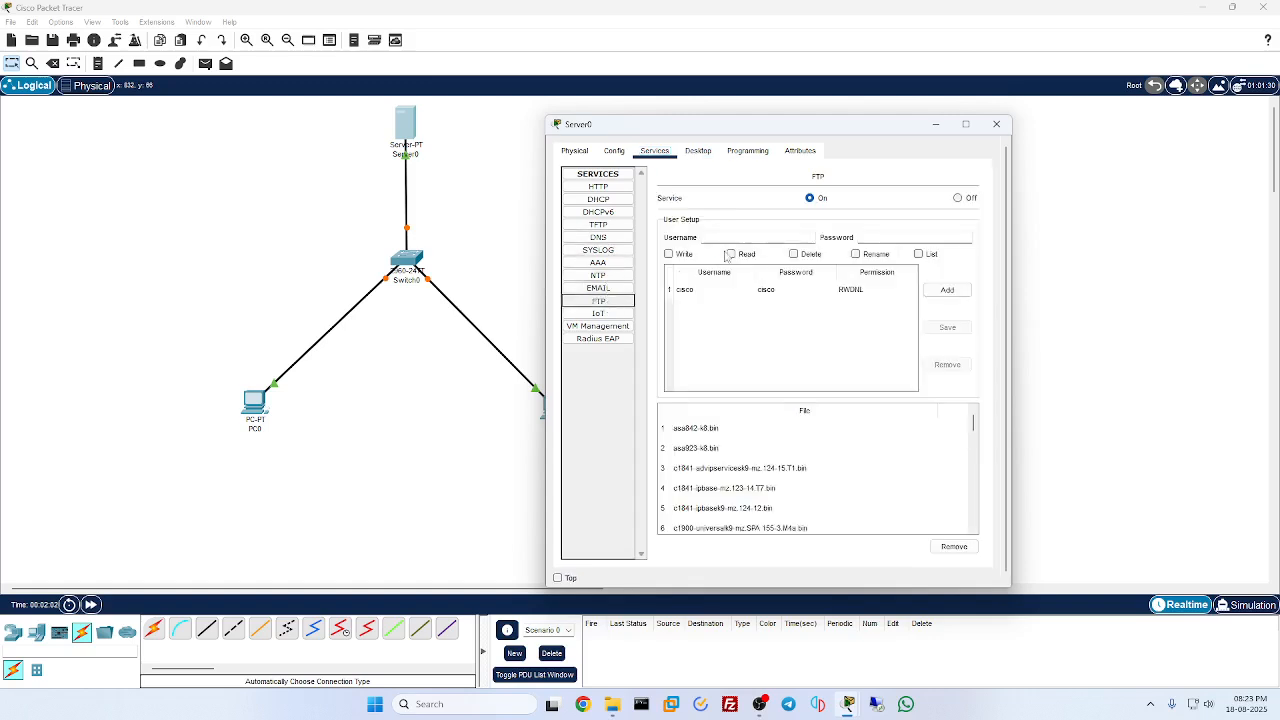
{"action": "left_click", "coordinate": [669, 254]}
{"action": "left_click", "coordinate": [731, 254]}
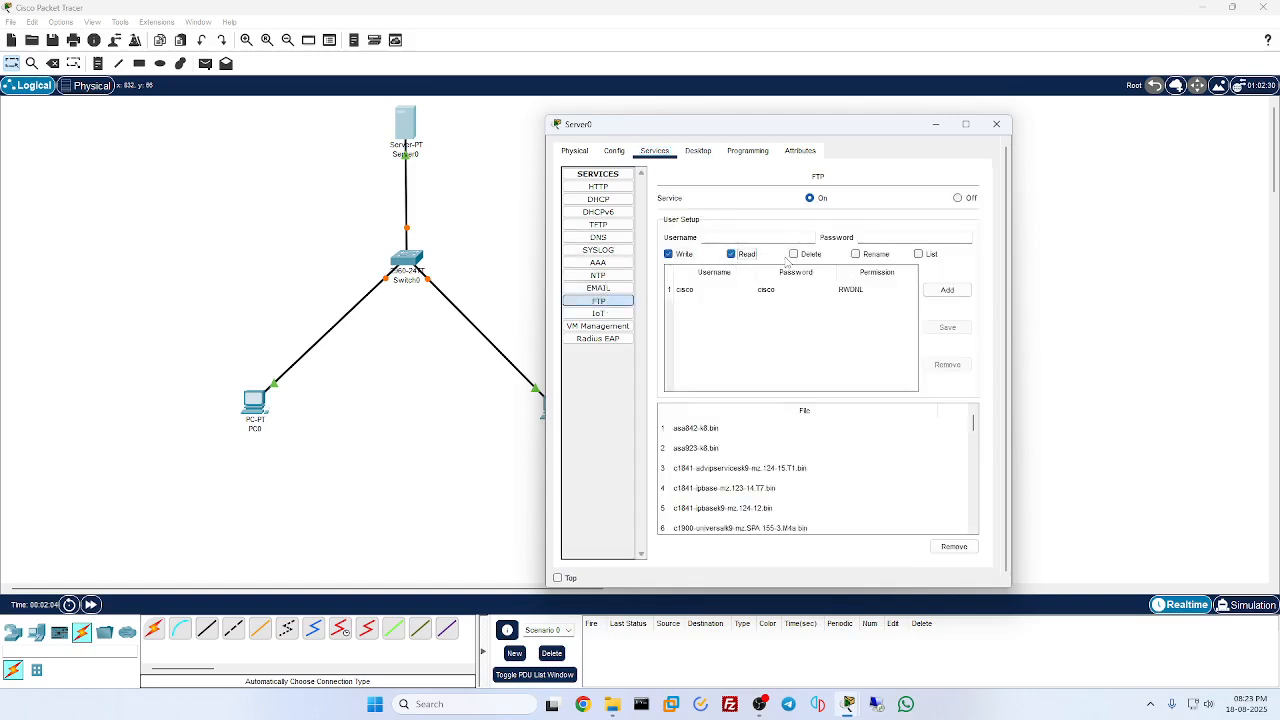
{"action": "left_click", "coordinate": [794, 254]}
{"action": "left_click", "coordinate": [856, 254]}
{"action": "left_click", "coordinate": [919, 254]}
{"action": "left_click", "coordinate": [748, 239]}
{"action": "type", "text": "ali"}
{"action": "key", "text": "Tab"}
{"action": "type", "text": "123"}
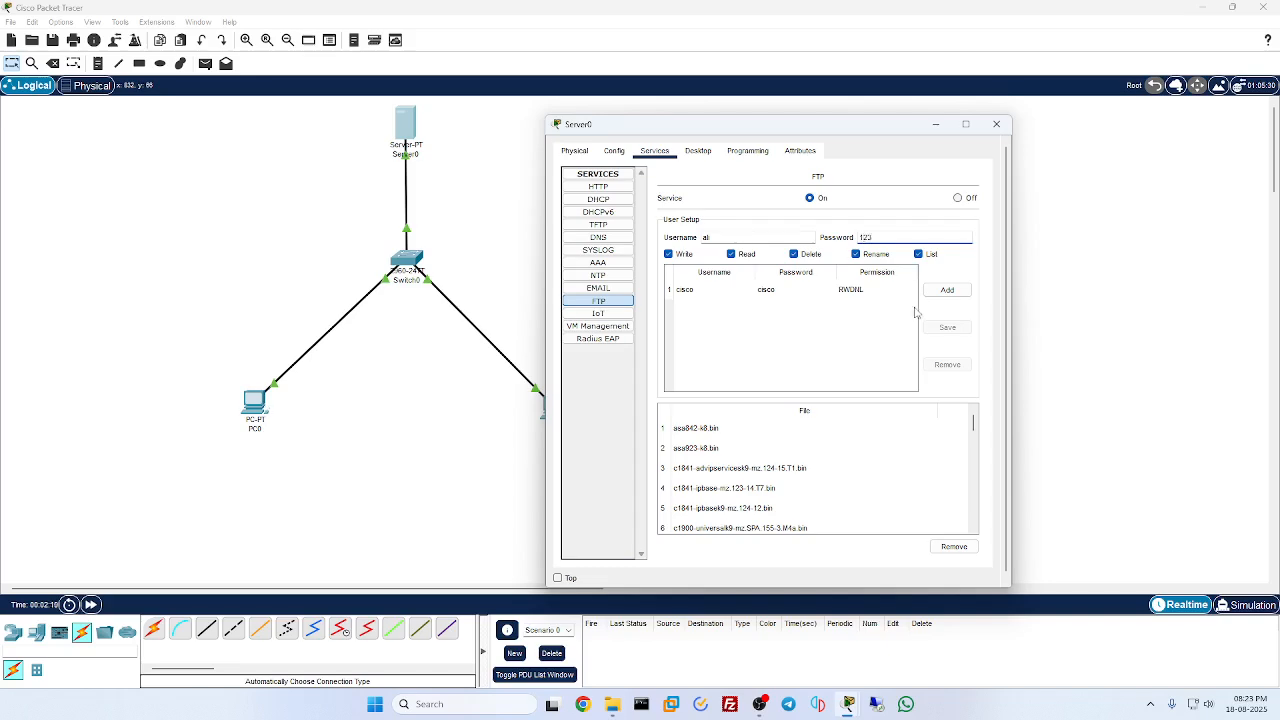
{"action": "left_click", "coordinate": [942, 292]}
- Give Server0 the static IPv4 address 192.168.1.1 with subnet mask 255.255.255.0 and close its window
{"action": "left_click", "coordinate": [698, 151]}
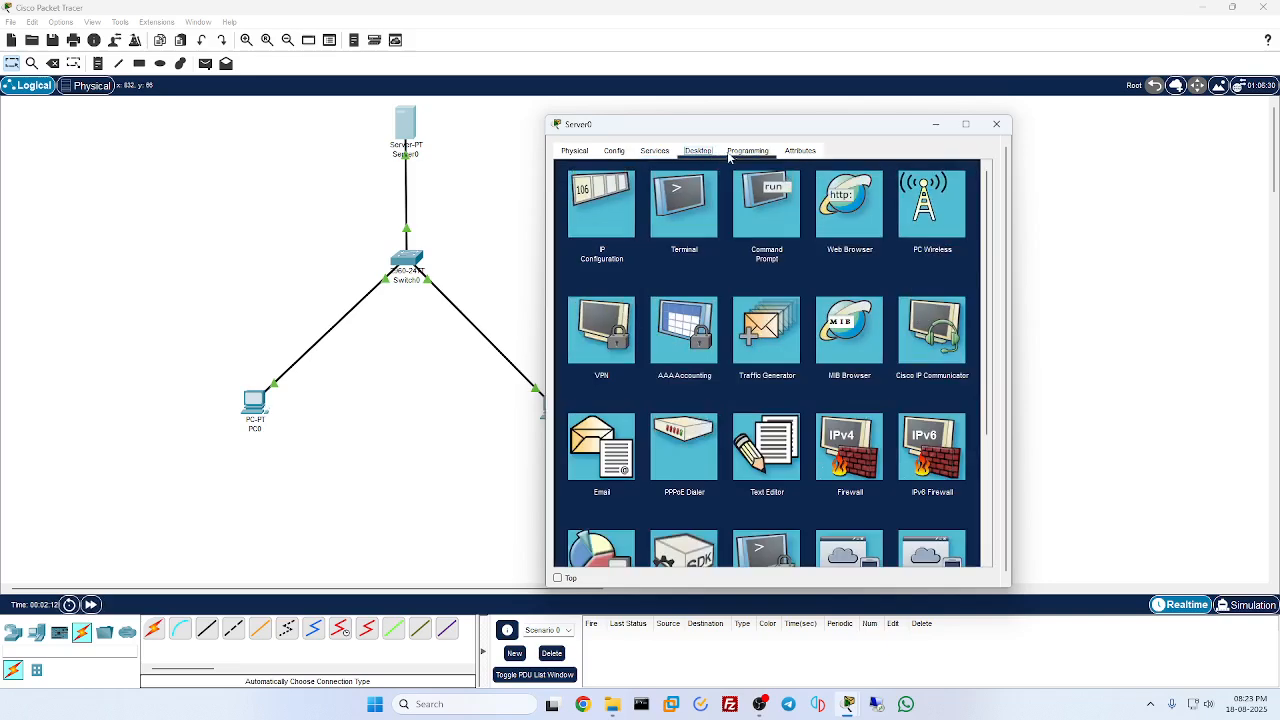
{"action": "left_click", "coordinate": [747, 151]}
{"action": "left_click", "coordinate": [698, 151]}
{"action": "left_click", "coordinate": [600, 205]}
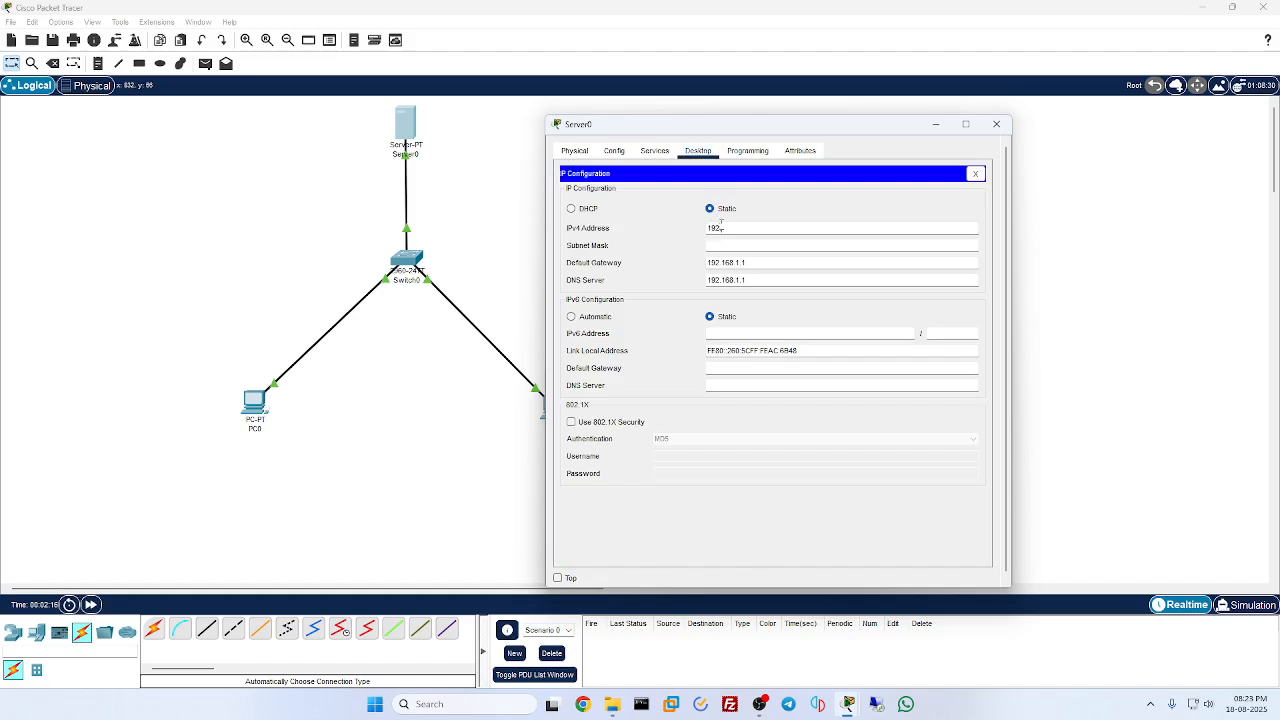
{"action": "key", "text": "Return"}
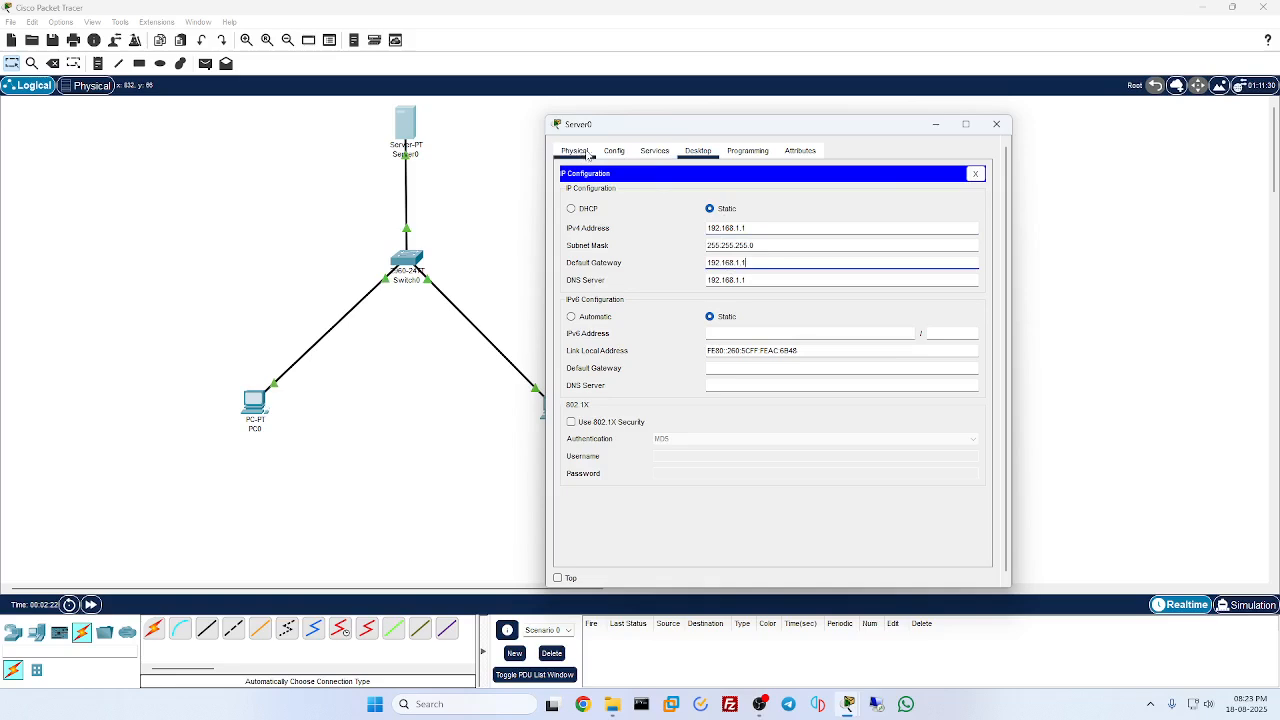
{"action": "left_click", "coordinate": [975, 174]}
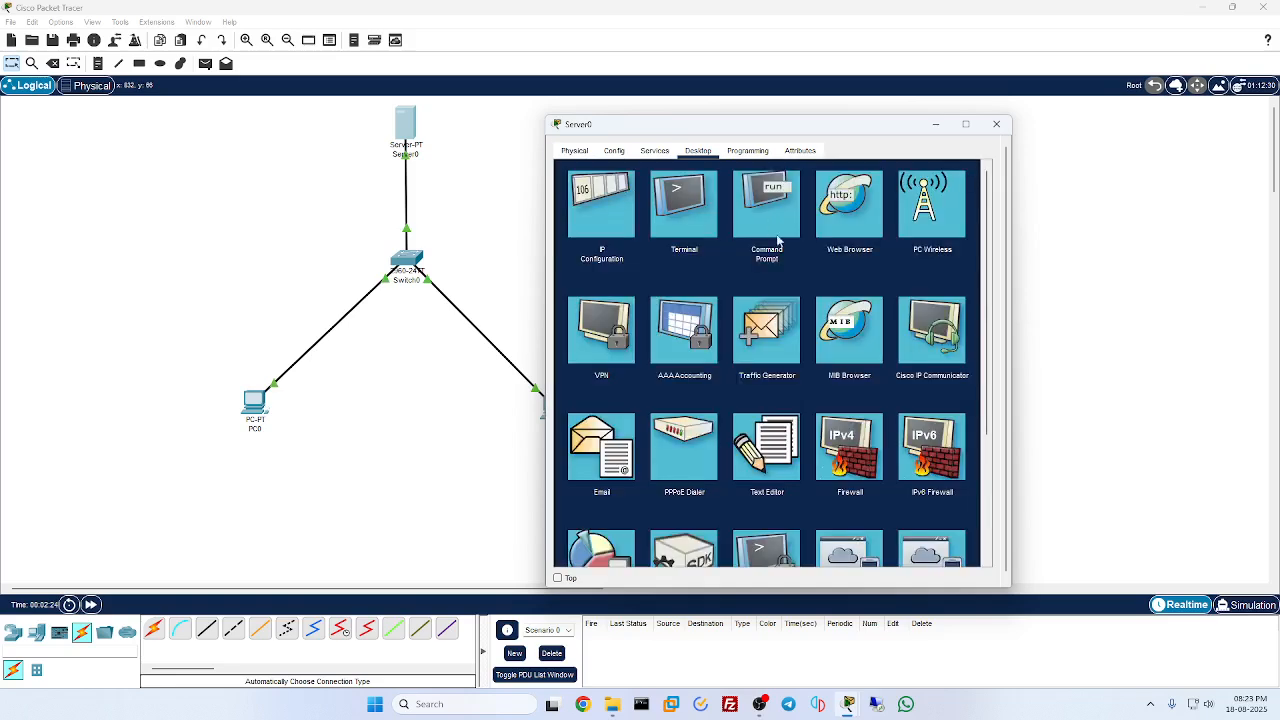
{"action": "left_click", "coordinate": [996, 124]}
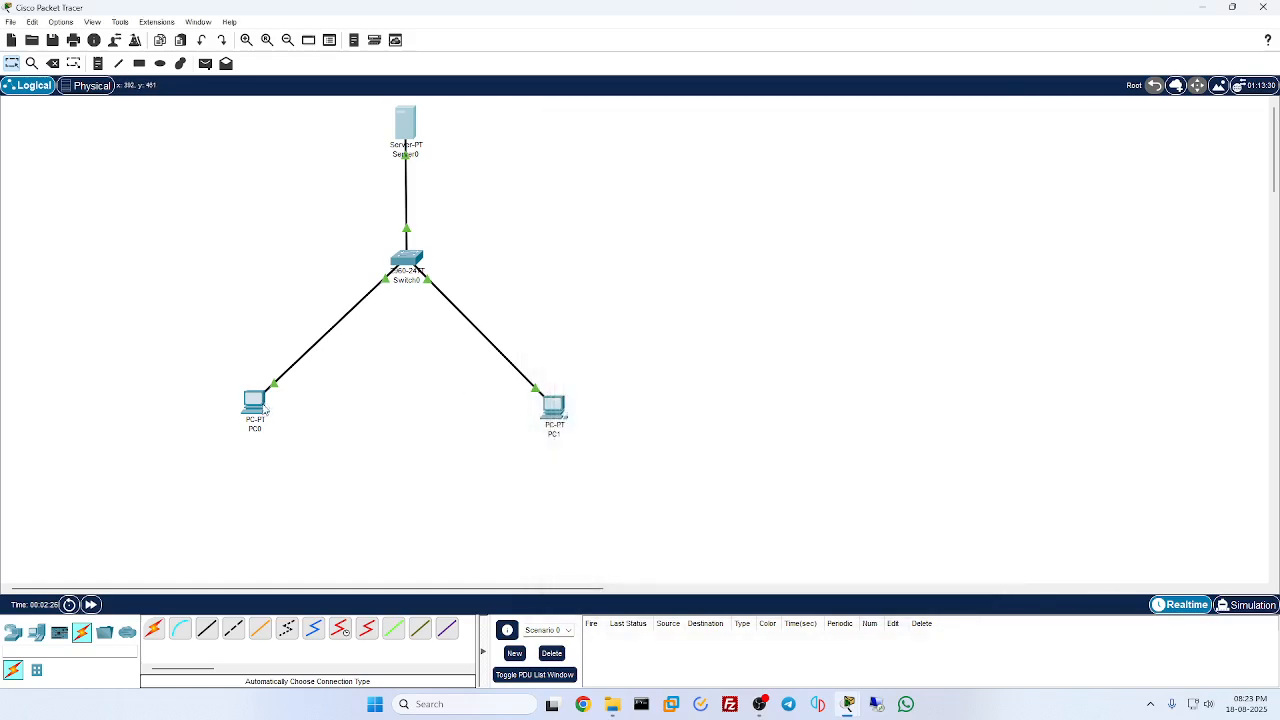
- Configure PC0 with static IPv4 address 192.168.1.2, subnet mask 255.255.255.0 and DNS server 192.168.1.1
{"action": "left_click", "coordinate": [254, 402]}
{"action": "left_click", "coordinate": [558, 180]}
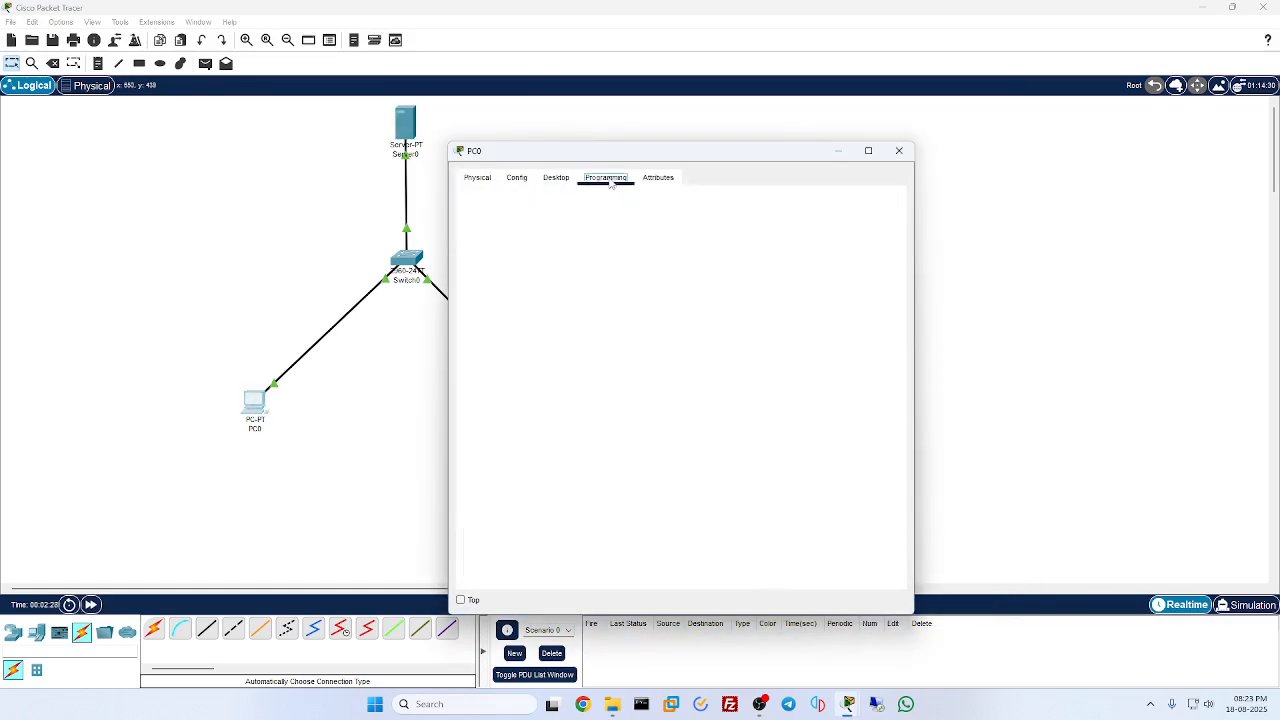
{"action": "left_click", "coordinate": [481, 245]}
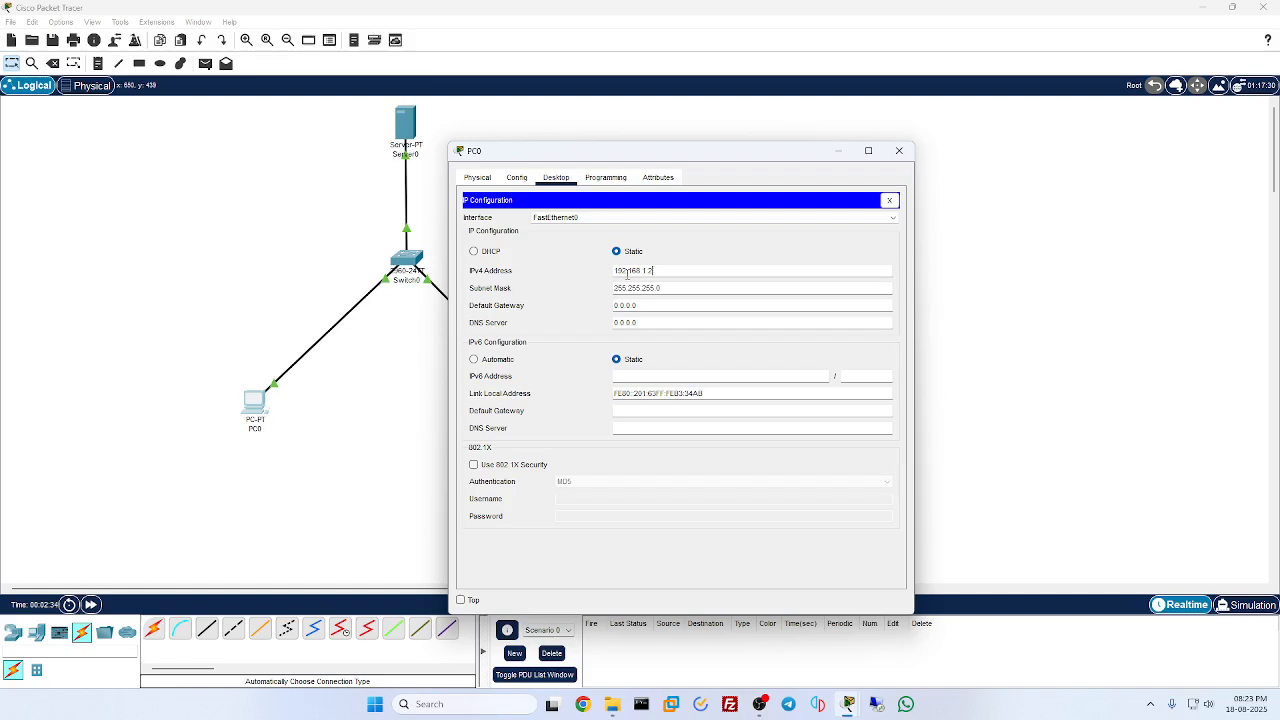
{"action": "left_click_drag", "start_coordinate": [636, 322], "coordinate": [535, 333]}
{"action": "type", "text": "192.168.1.1"}
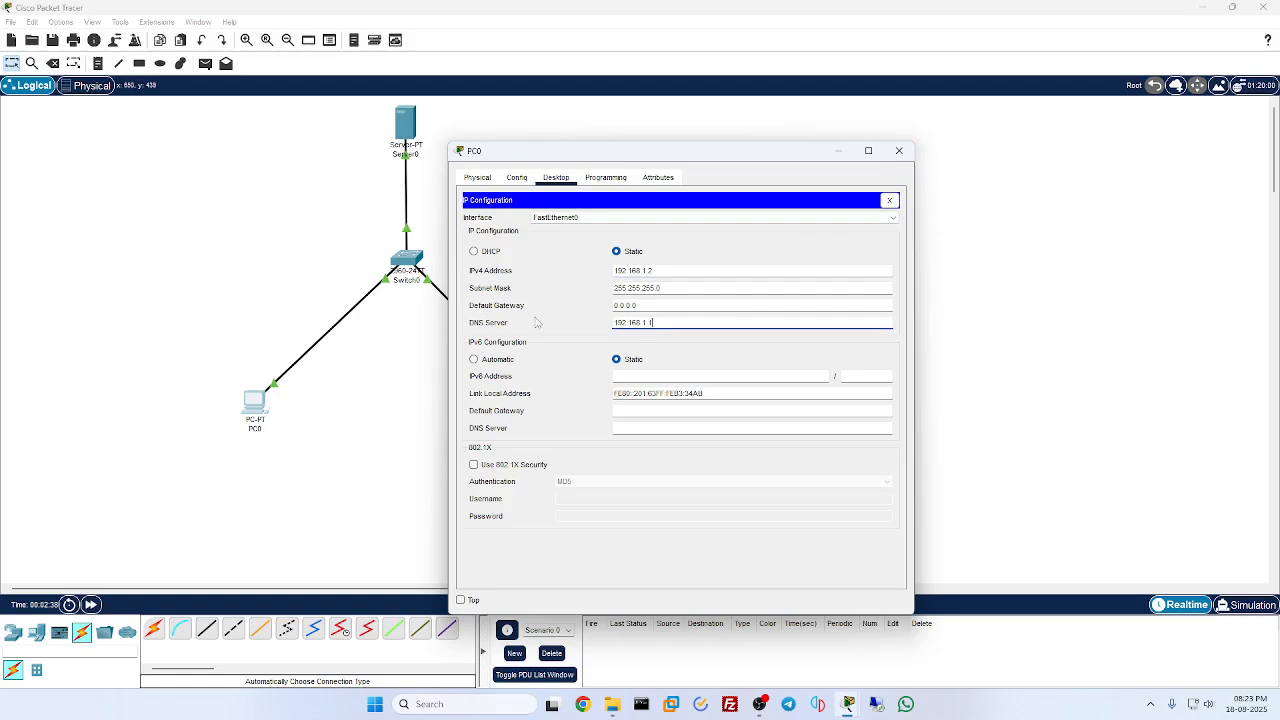
{"action": "left_click", "coordinate": [899, 150]}
- Configure PC1 with static IPv4 address 192.168.1.3, subnet mask 255.255.255.0 and DNS server 192.168.1.1
{"action": "left_click", "coordinate": [541, 411]}
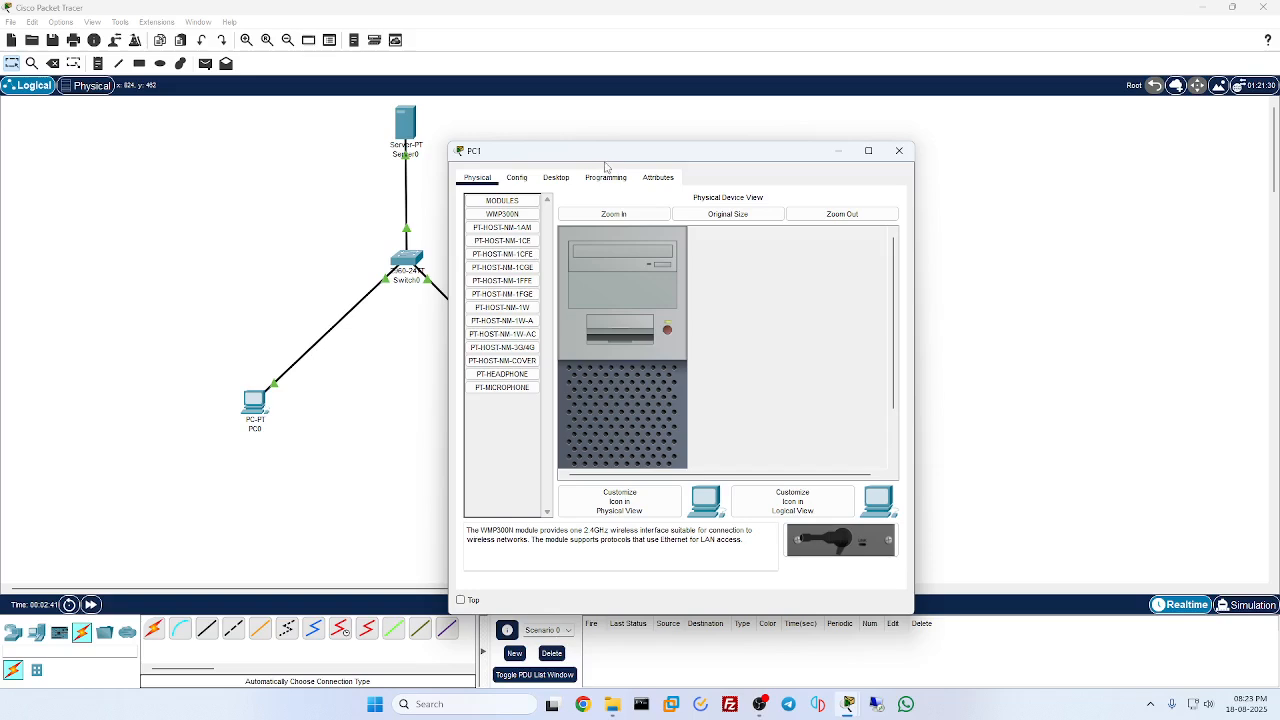
{"action": "left_click_drag", "start_coordinate": [644, 152], "coordinate": [809, 137]}
{"action": "left_click", "coordinate": [722, 162]}
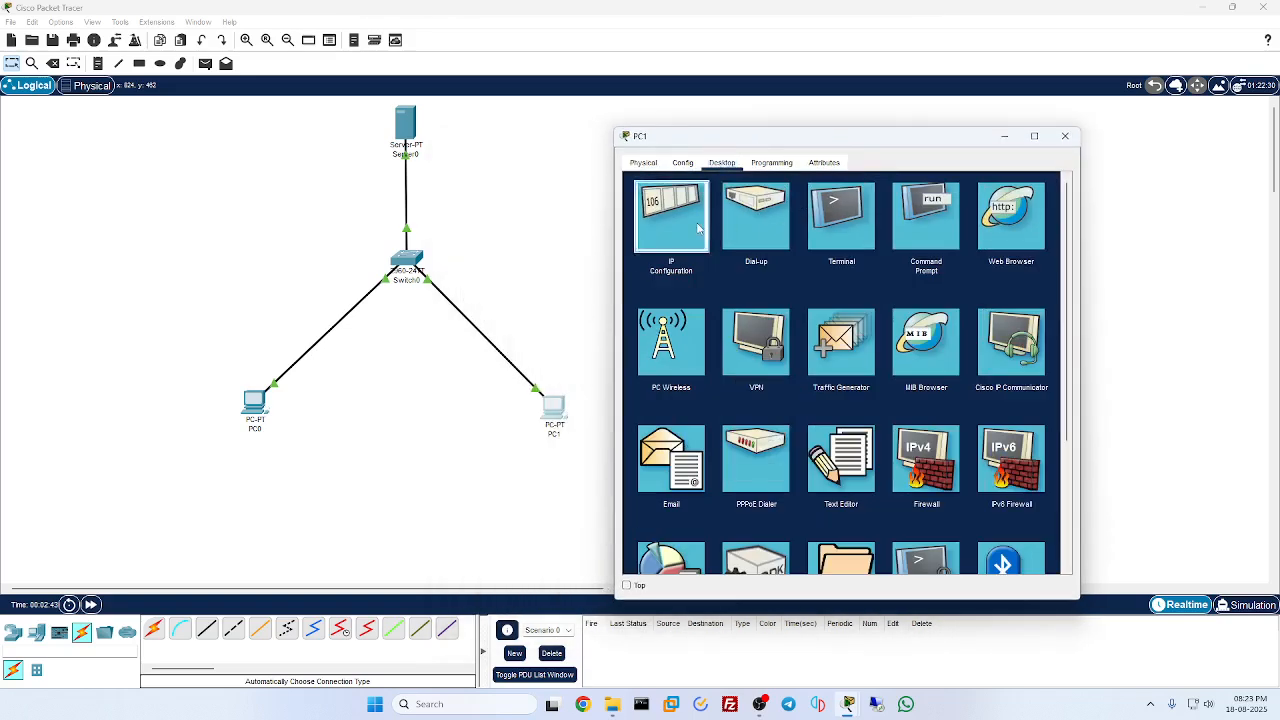
{"action": "left_click", "coordinate": [672, 215]}
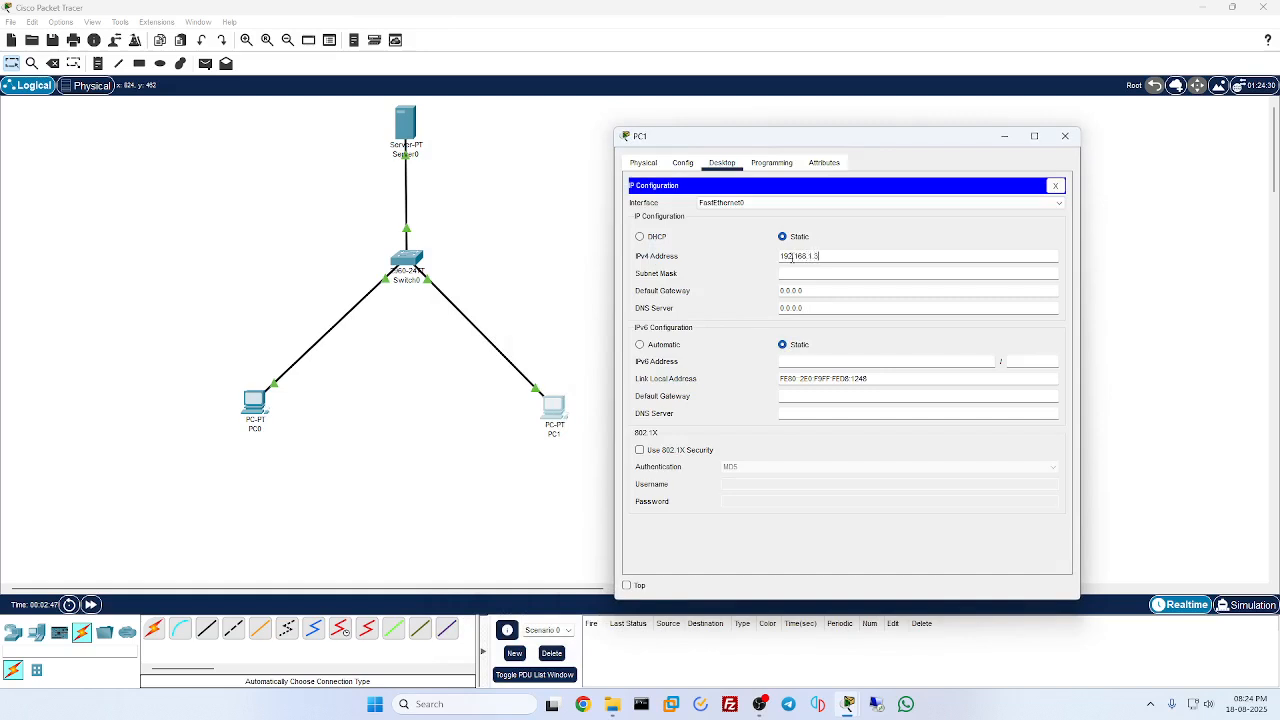
{"action": "key", "text": "Tab"}
{"action": "key", "text": "Tab"}
{"action": "key", "text": "Tab"}
{"action": "type", "text": "19"}
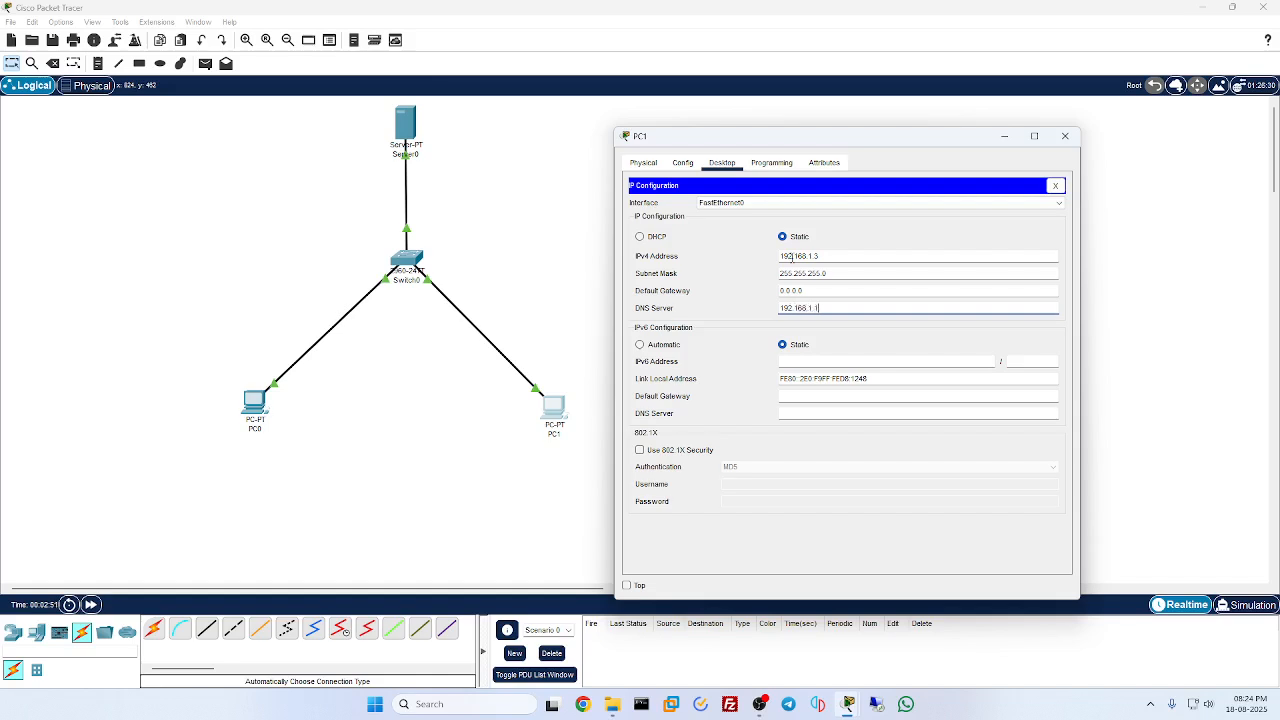
{"action": "left_click", "coordinate": [1065, 136]}
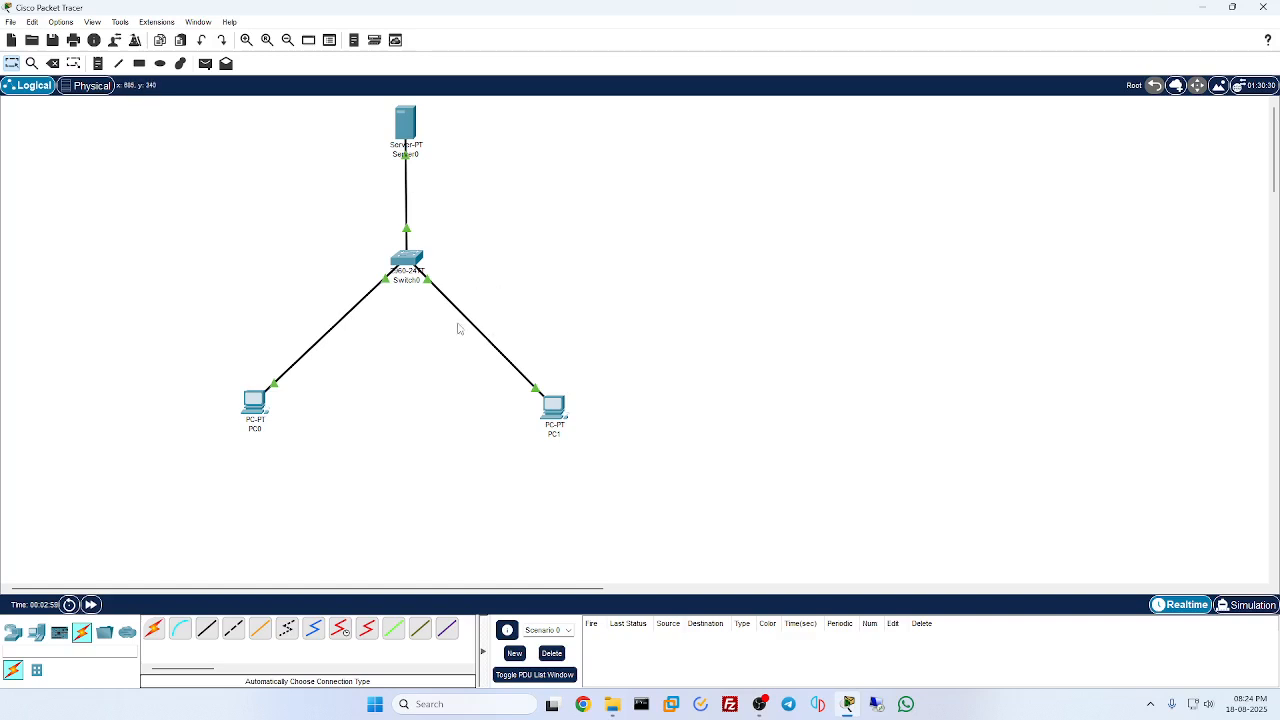
- Start the Text Editor on PC0 and check which text files can be opened, without opening any
{"action": "left_click", "coordinate": [254, 401]}
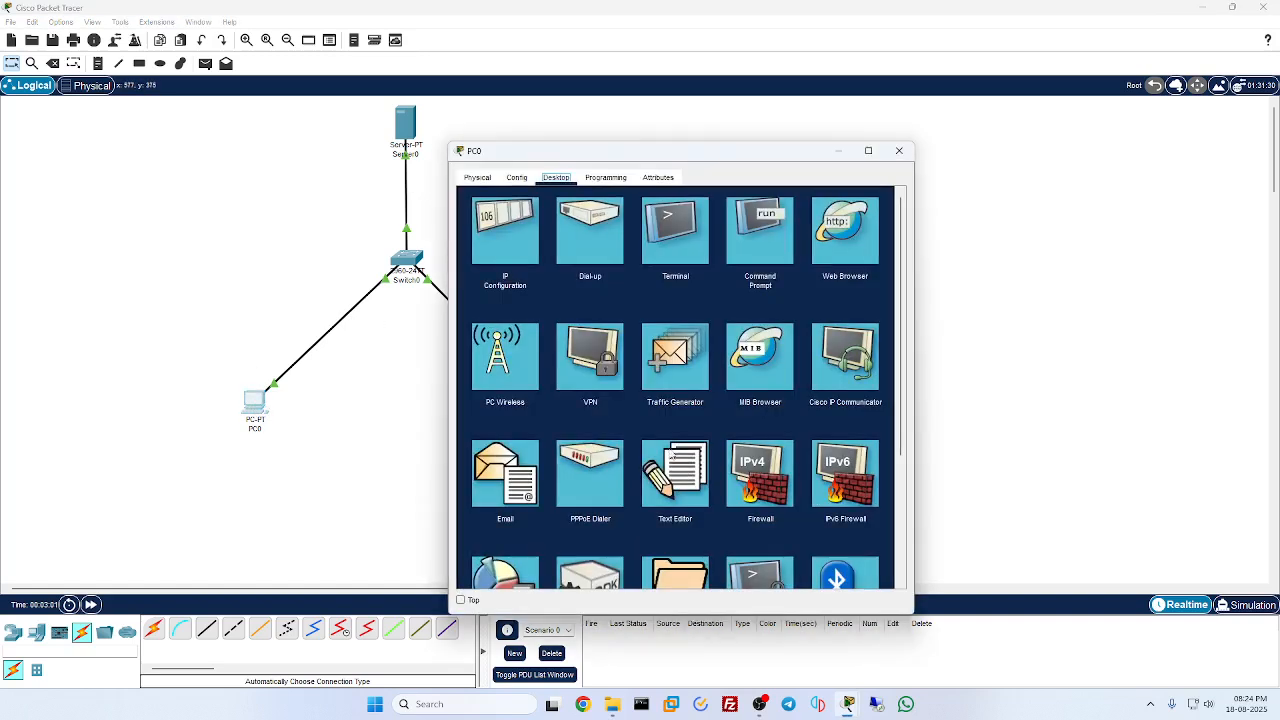
{"action": "left_click", "coordinate": [677, 490]}
{"action": "left_click", "coordinate": [474, 221]}
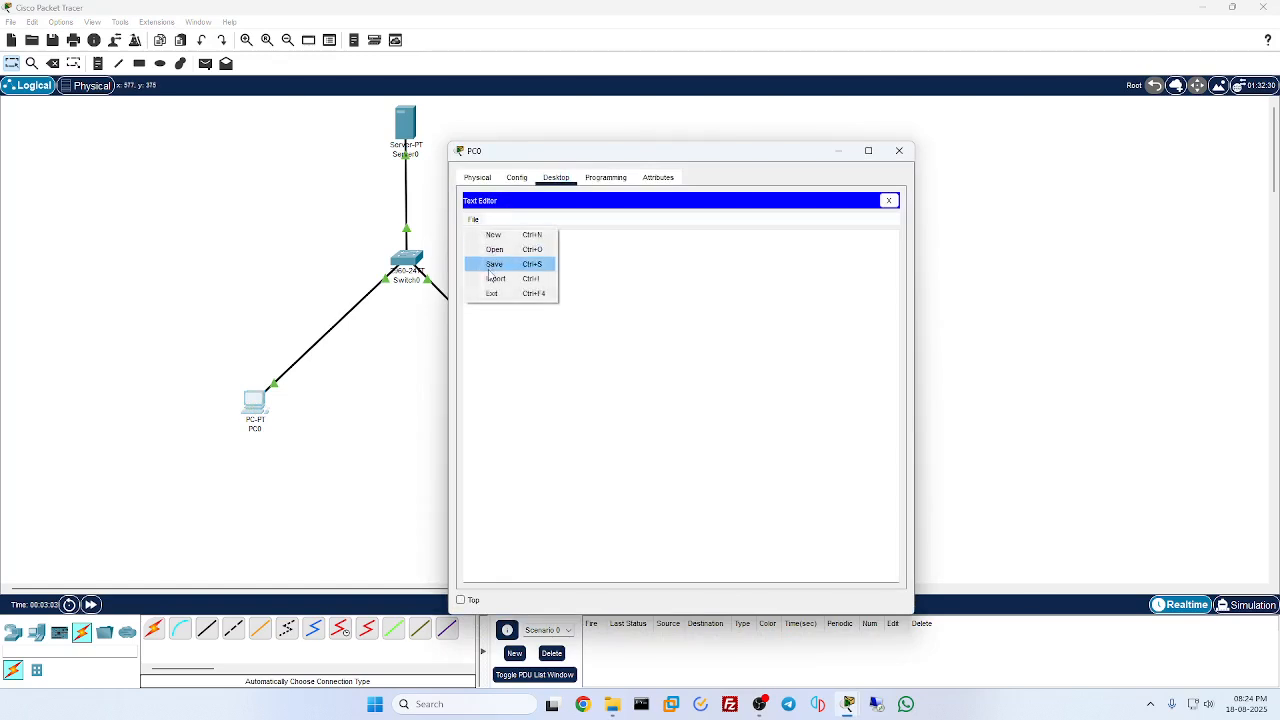
{"action": "left_click", "coordinate": [494, 249]}
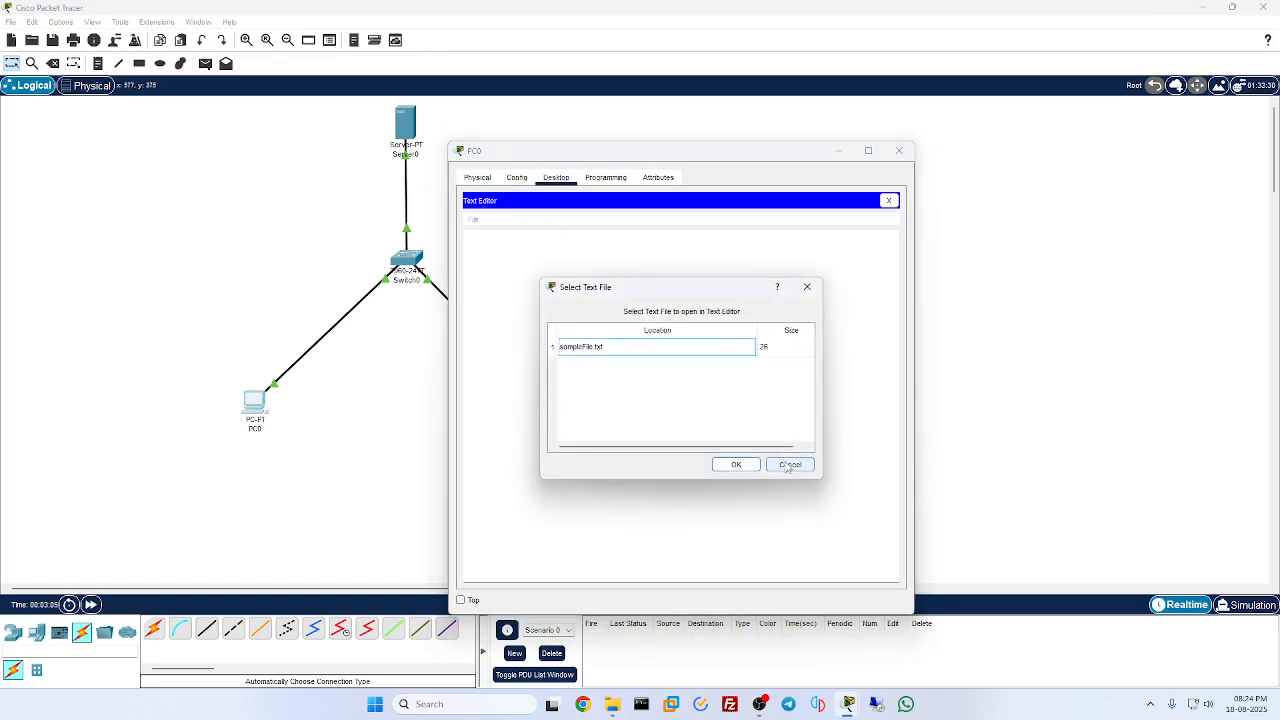
{"action": "left_click", "coordinate": [595, 350]}
{"action": "left_click", "coordinate": [790, 465]}
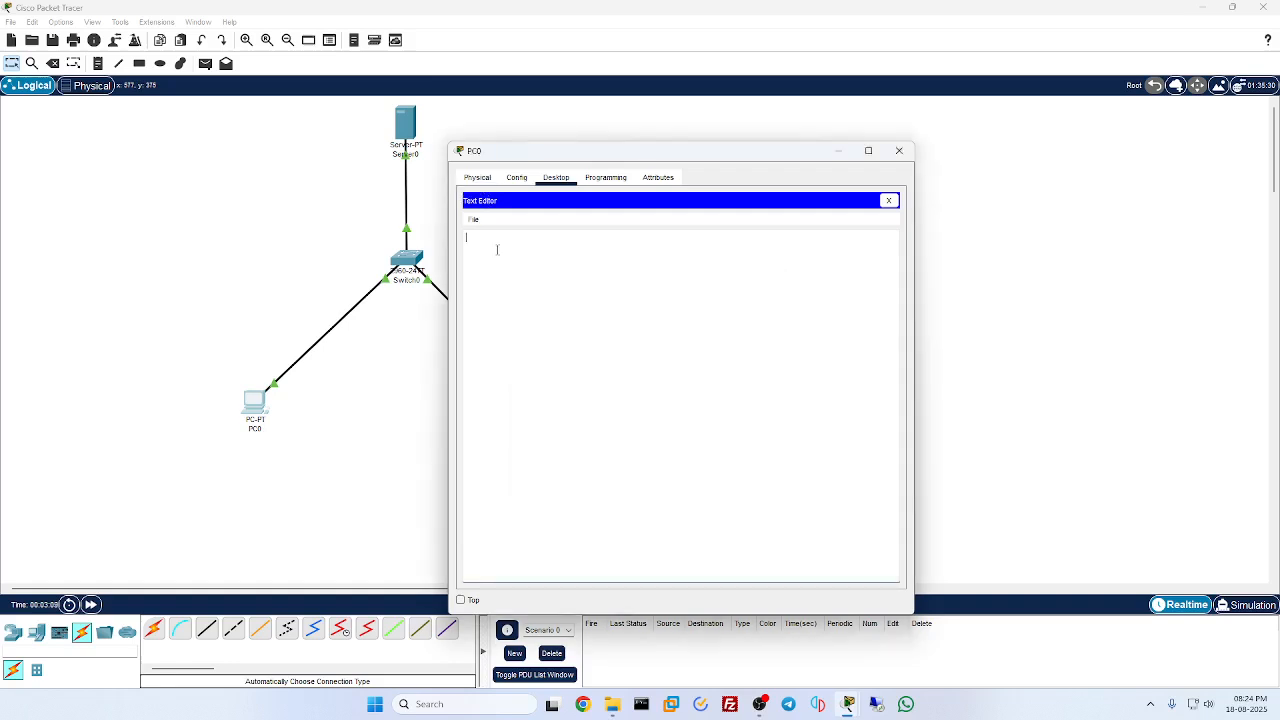
- Write "Hello this is PC0" in PC0's Text Editor and save the file as pc0
{"action": "type", "text": "Hello this is PC0"}
{"action": "left_click", "coordinate": [474, 179]}
{"action": "left_click", "coordinate": [606, 177]}
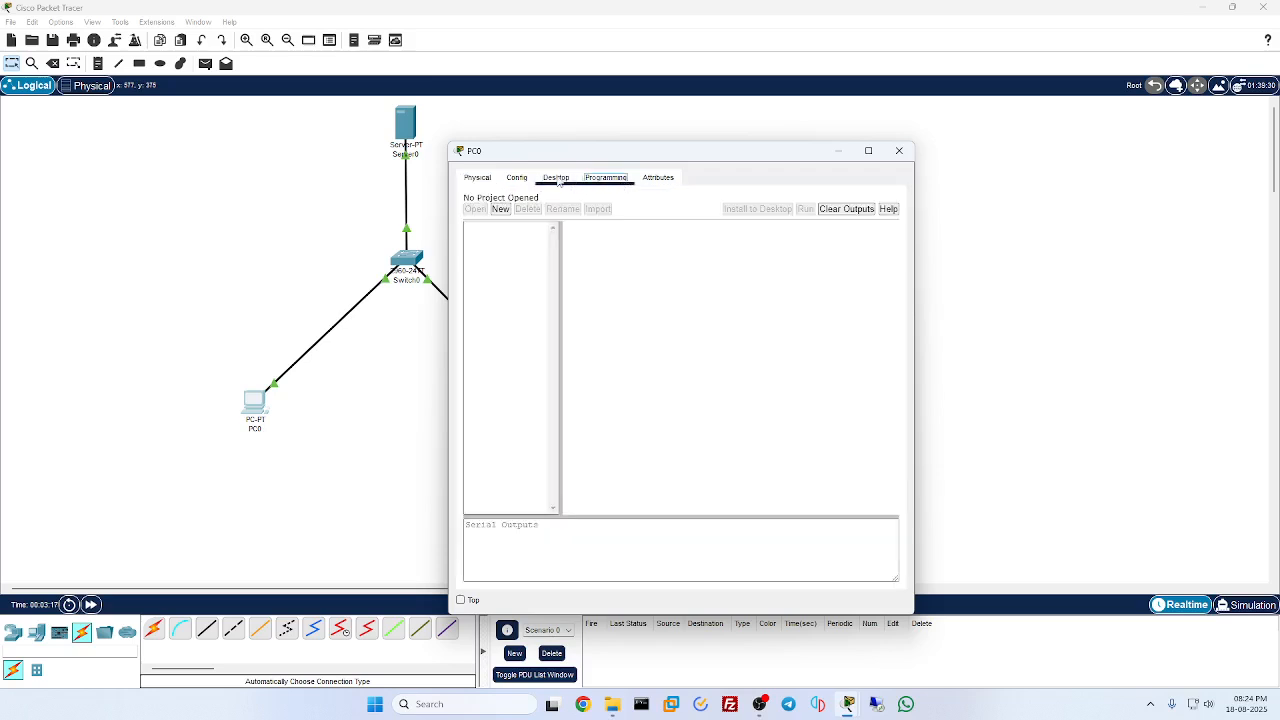
{"action": "left_click", "coordinate": [556, 177]}
{"action": "left_click", "coordinate": [472, 219]}
{"action": "left_click", "coordinate": [490, 264]}
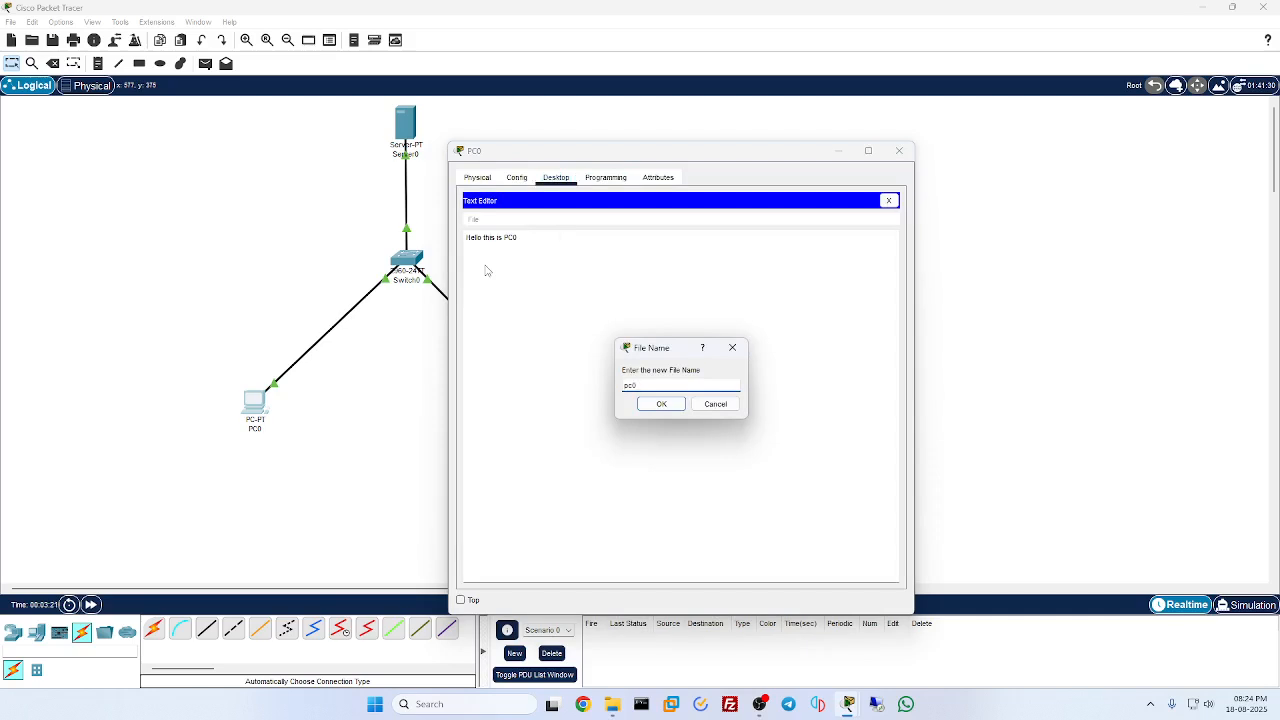
{"action": "type", "text": "pc0"}
{"action": "key", "text": "Return"}
- Reopen pc0.txt in PC0's Text Editor to check the saved file, and close the PC0 window
{"action": "left_click", "coordinate": [472, 219]}
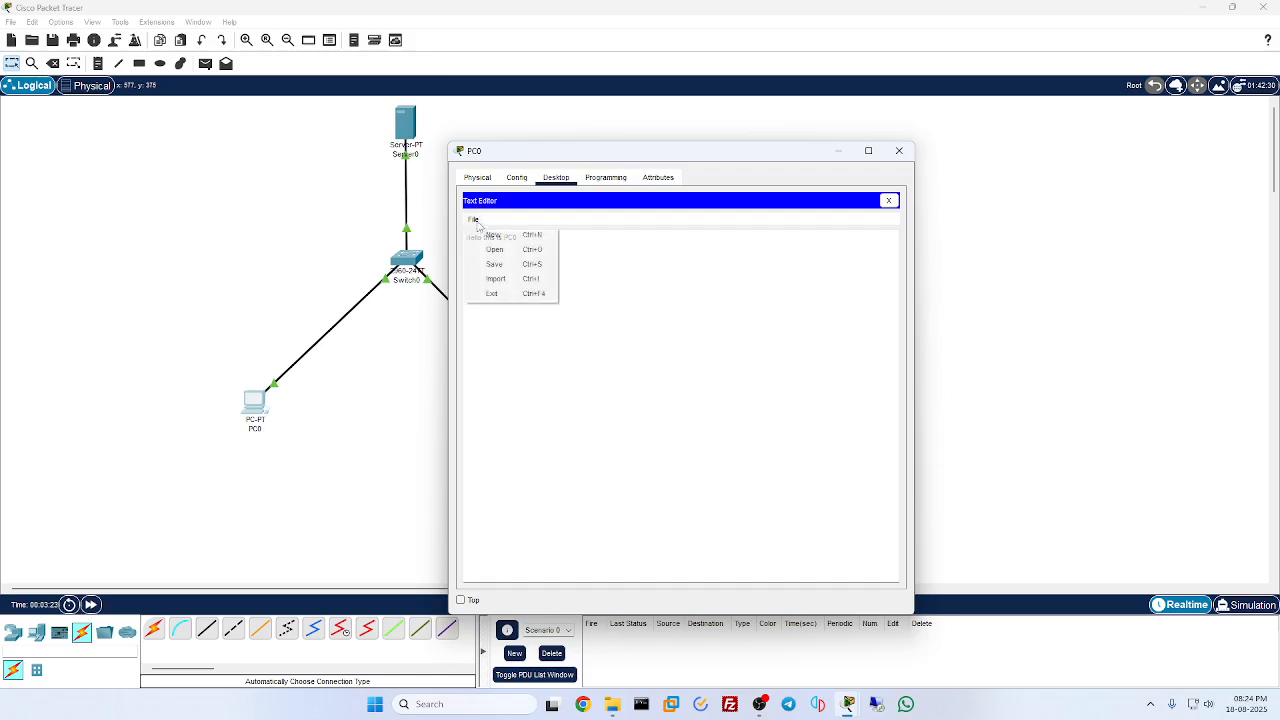
{"action": "left_click", "coordinate": [490, 249]}
{"action": "left_click", "coordinate": [569, 346]}
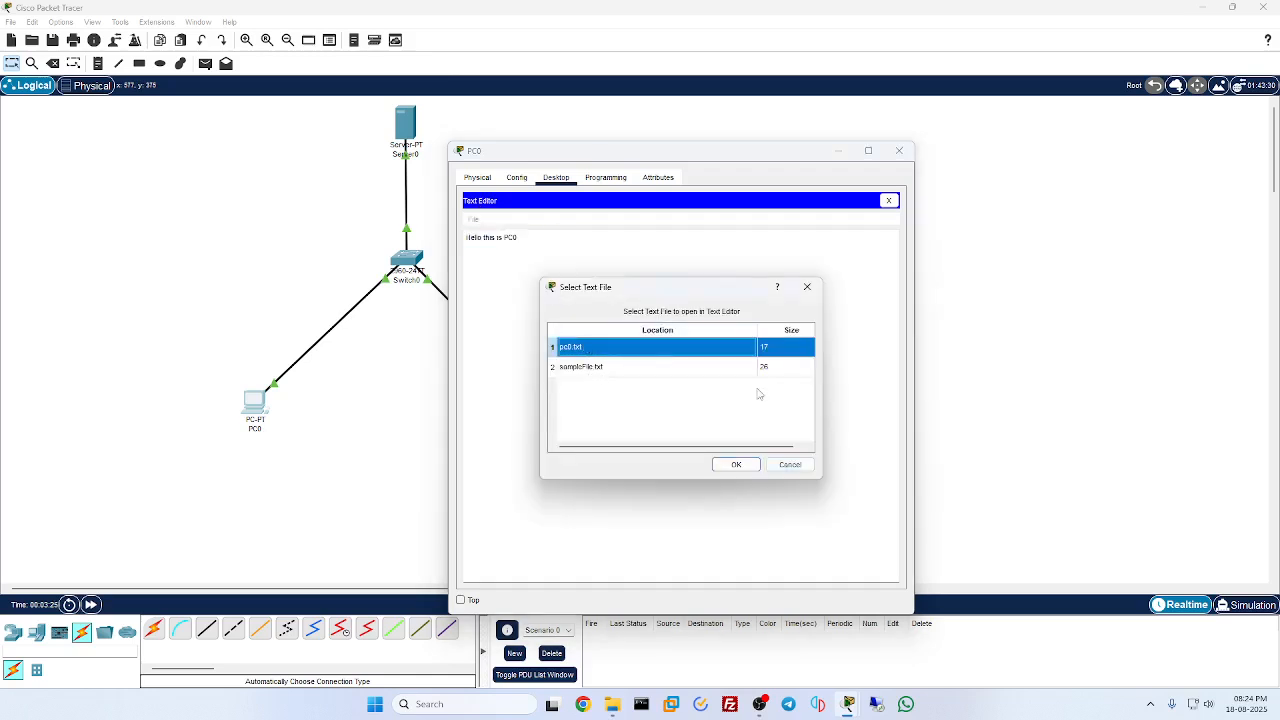
{"action": "left_click", "coordinate": [736, 464]}
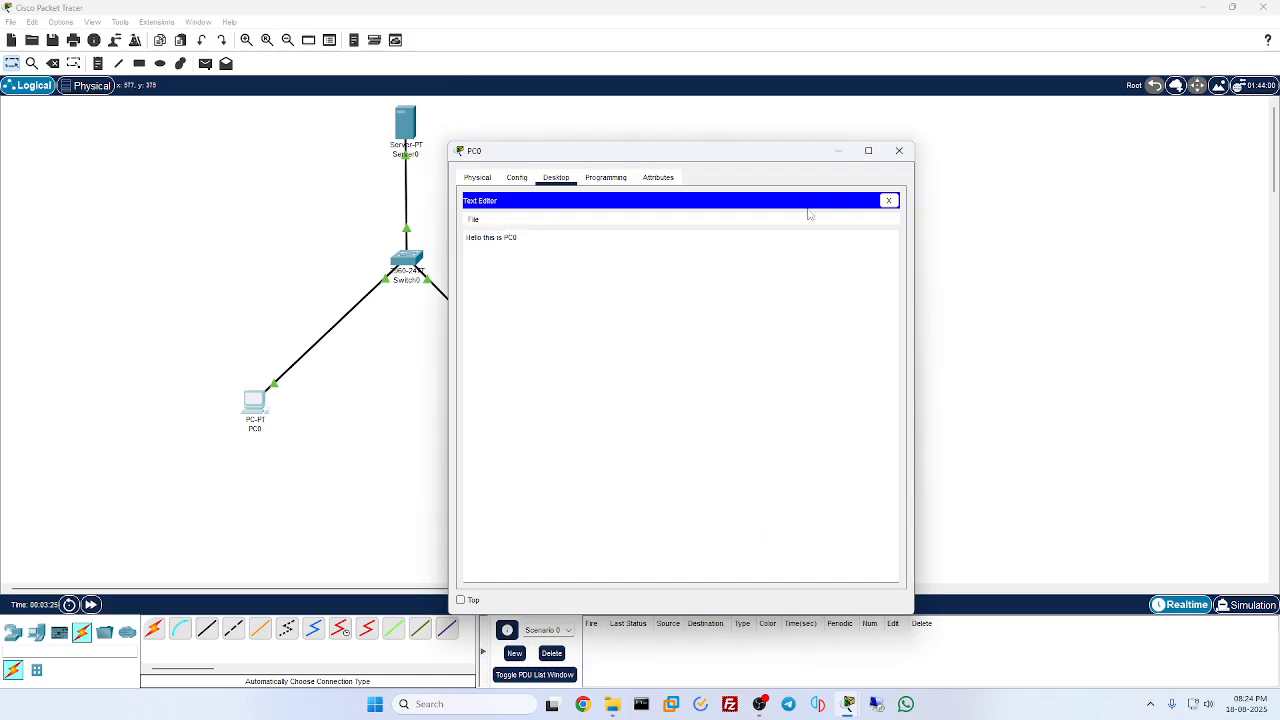
{"action": "left_click", "coordinate": [899, 150]}
- Check which text files PC1's Text Editor can open, and close the PC1 window without opening any
{"action": "left_click", "coordinate": [558, 415]}
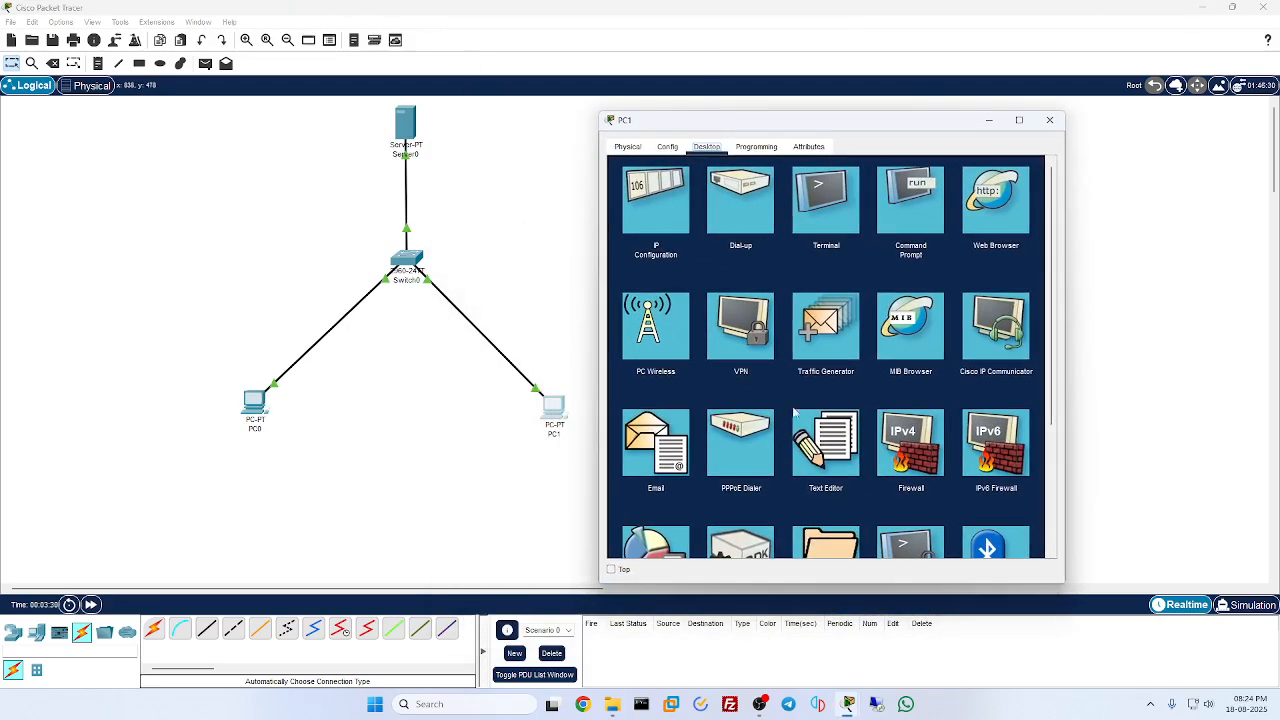
{"action": "left_click", "coordinate": [826, 440]}
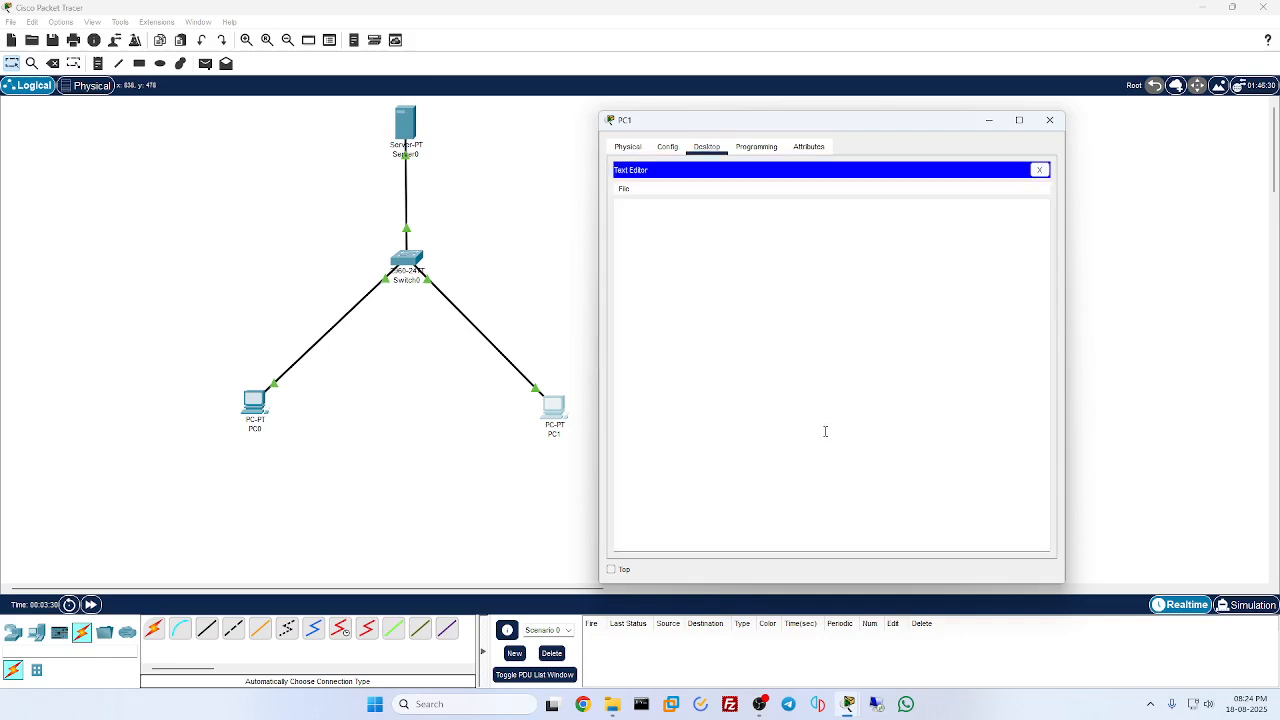
{"action": "left_click", "coordinate": [623, 189]}
{"action": "left_click", "coordinate": [646, 217]}
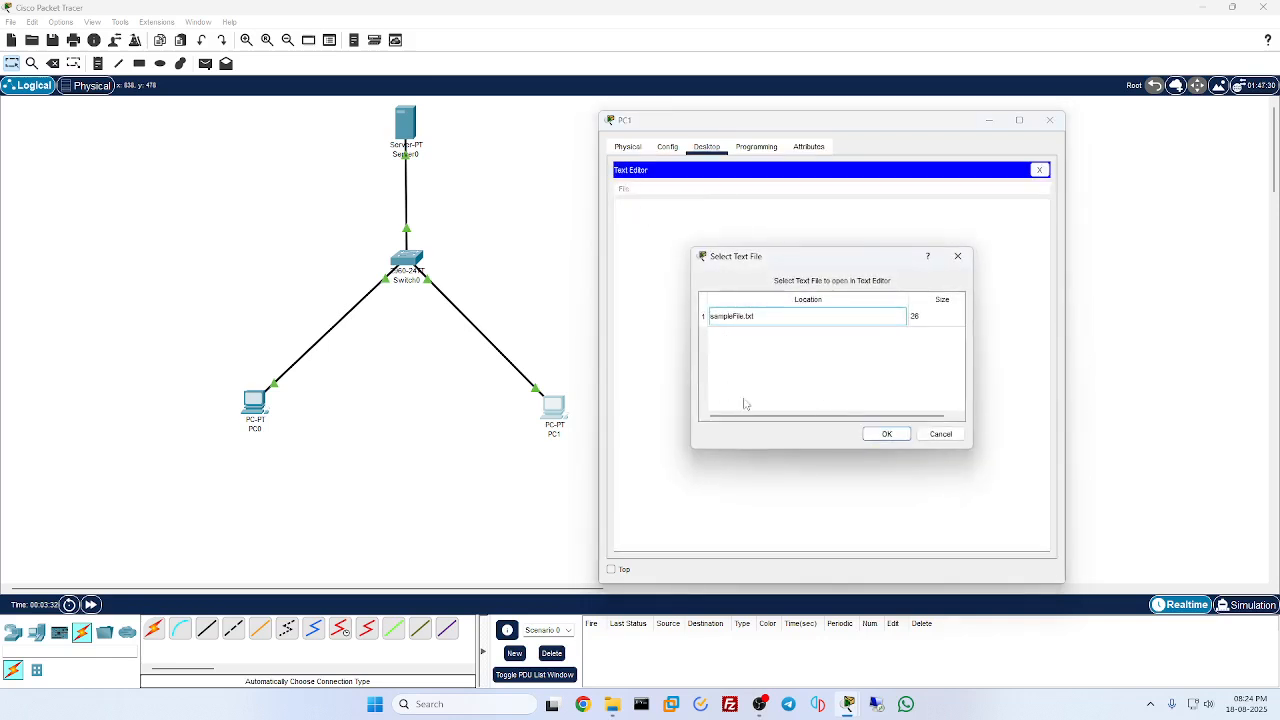
{"action": "left_click", "coordinate": [934, 429]}
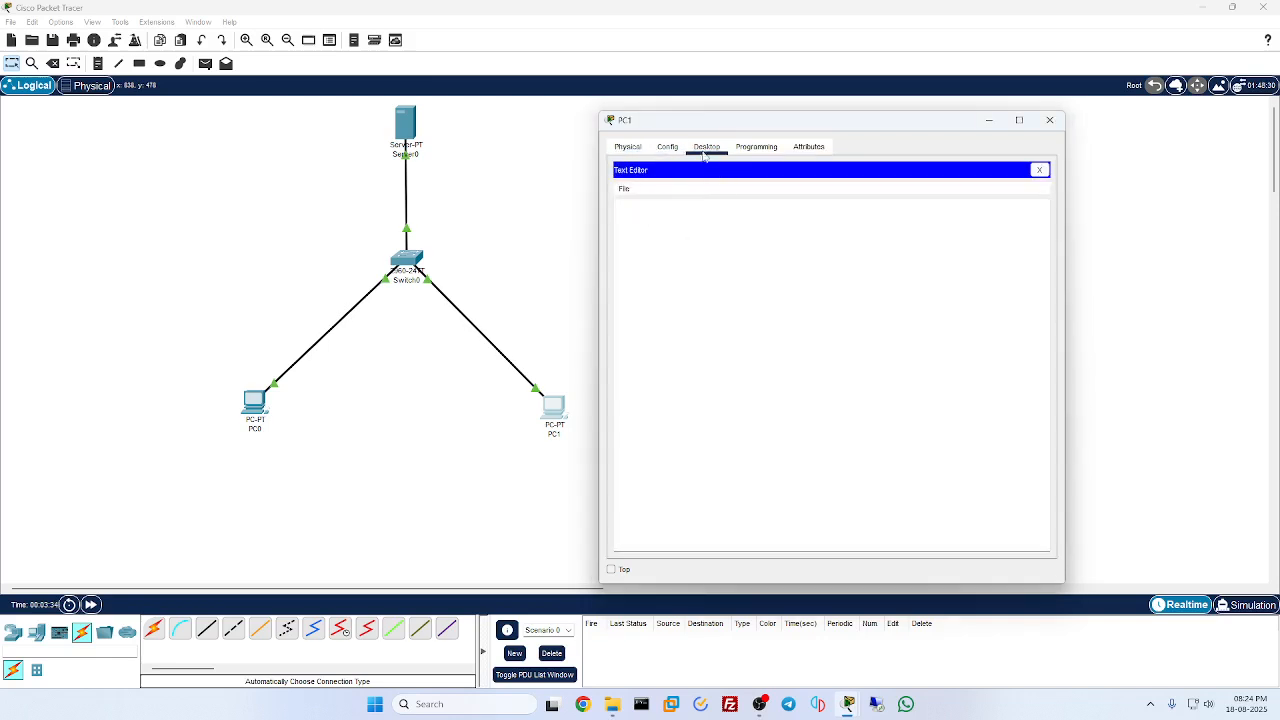
{"action": "left_click", "coordinate": [1049, 120]}
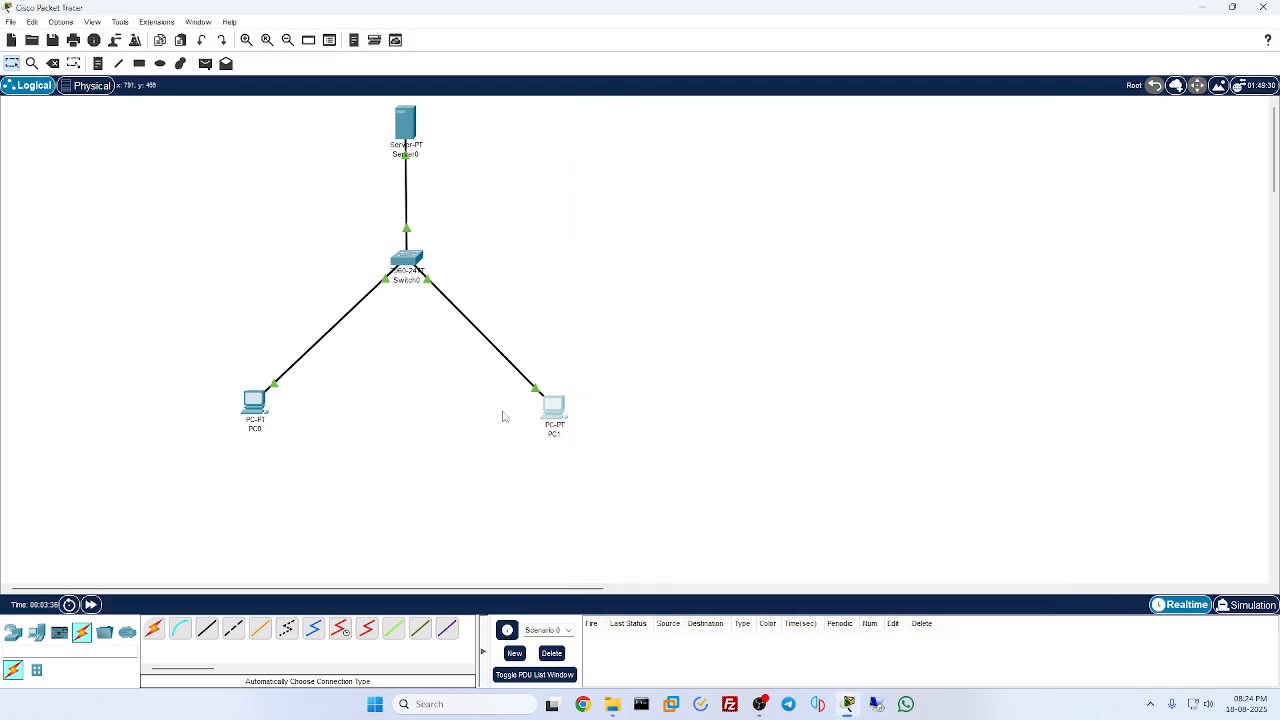
- From PC0's Command Prompt, connect to the FTP server with ftp 192.168.1.1 and log in with the FTP username and password
{"action": "left_click", "coordinate": [252, 404]}
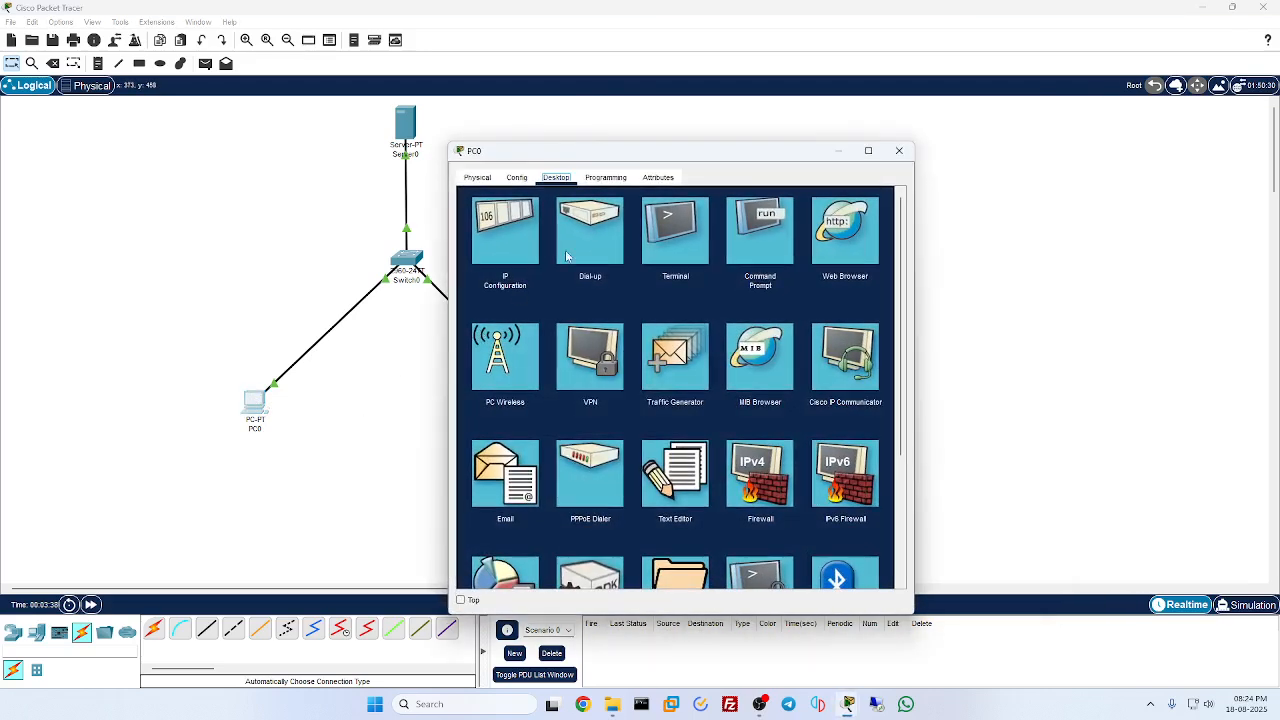
{"action": "left_click", "coordinate": [752, 222]}
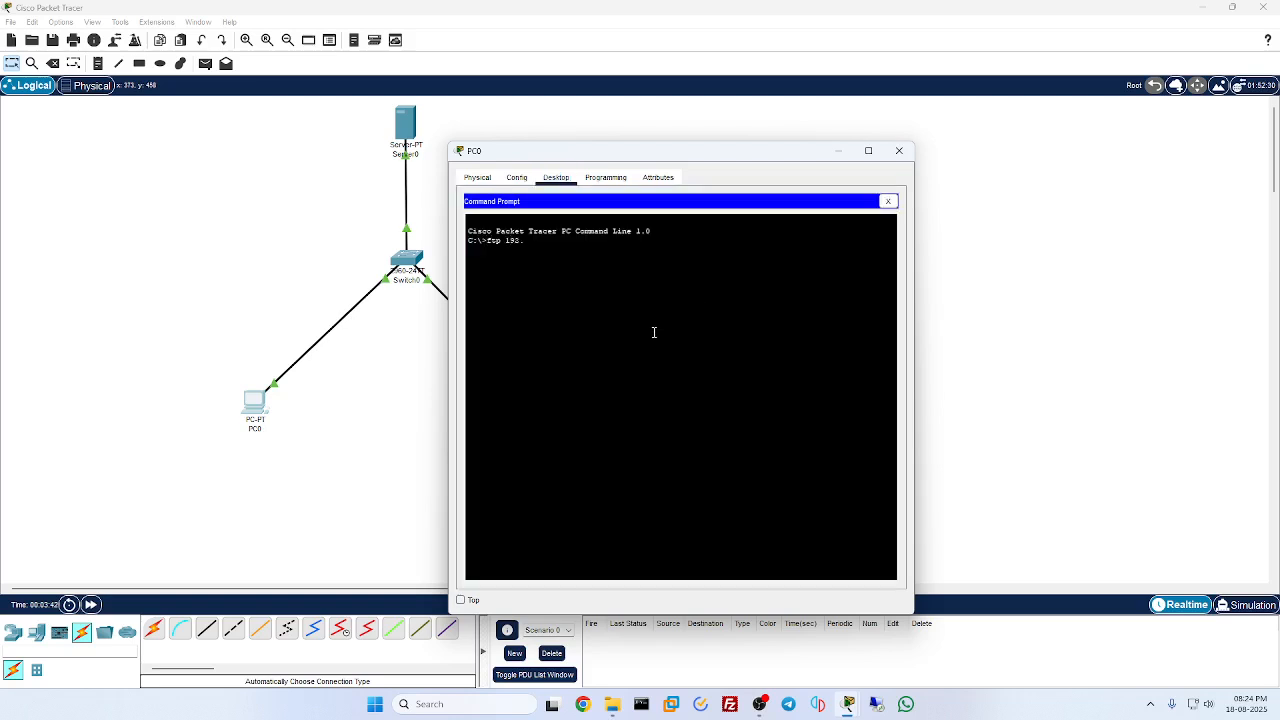
{"action": "type", "text": "ftp 192.168.1.1"}
{"action": "key", "text": "Return"}
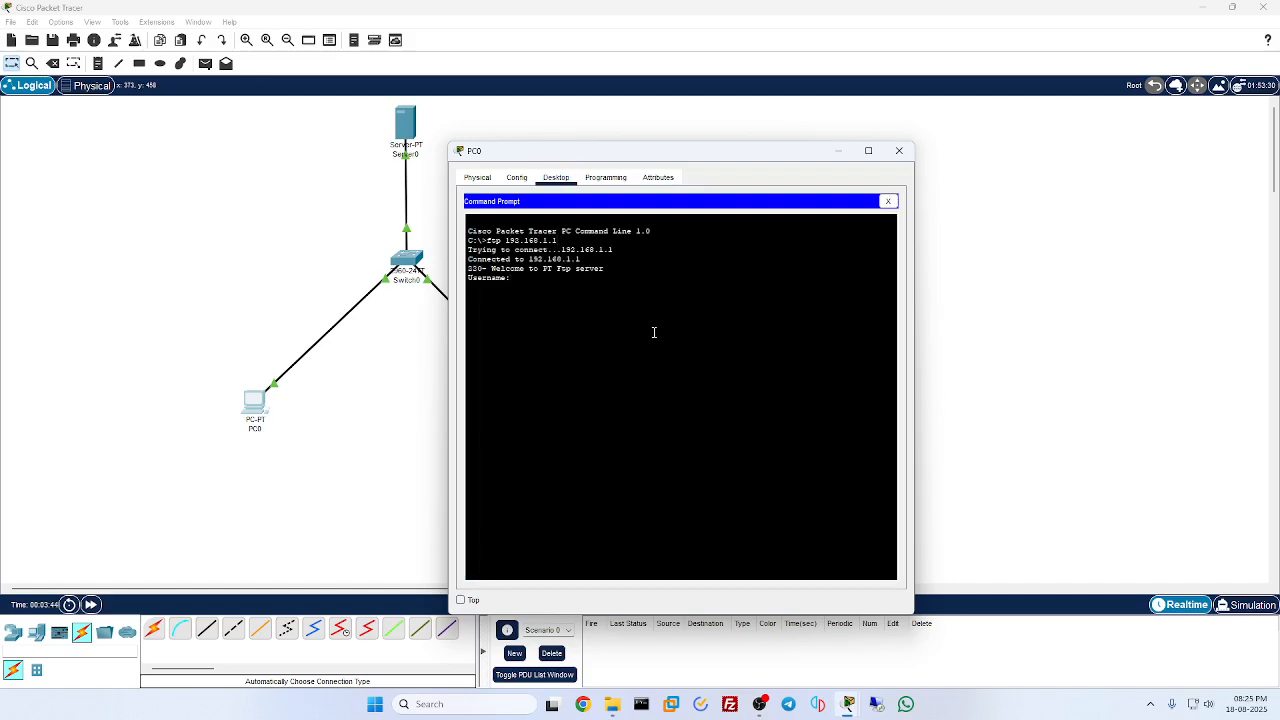
{"action": "type", "text": "all"}
{"action": "key", "text": "Return"}
{"action": "key", "text": "Return"}
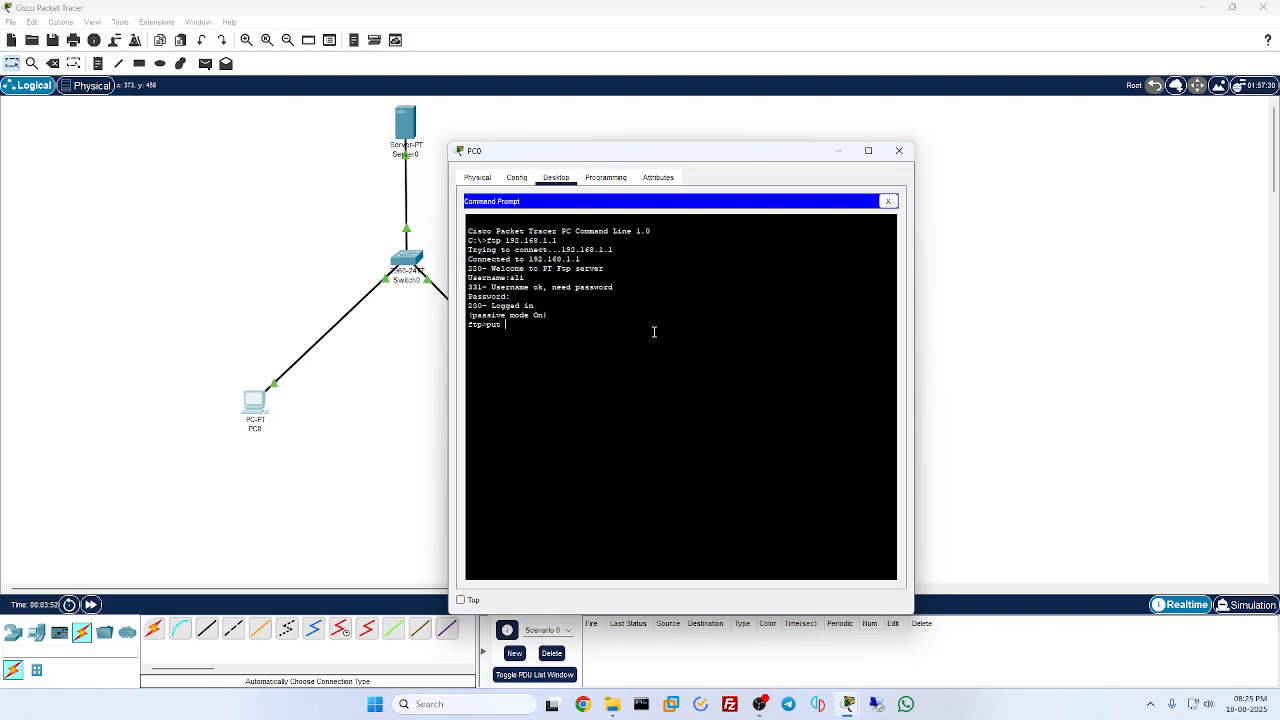
- Upload the text file to the FTP server with put pc0.txt and close the PC0 window
{"action": "type", "text": "0.txt"}
{"action": "key", "text": "Return"}
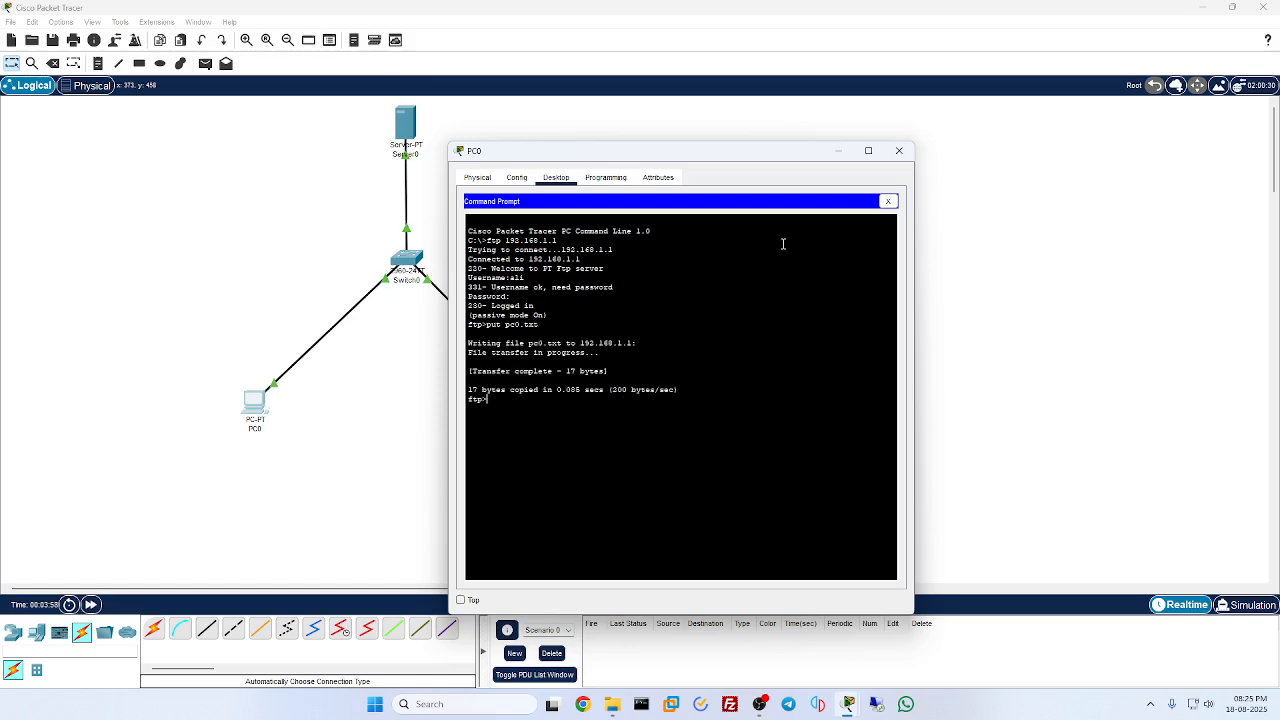
{"action": "left_click", "coordinate": [899, 150]}
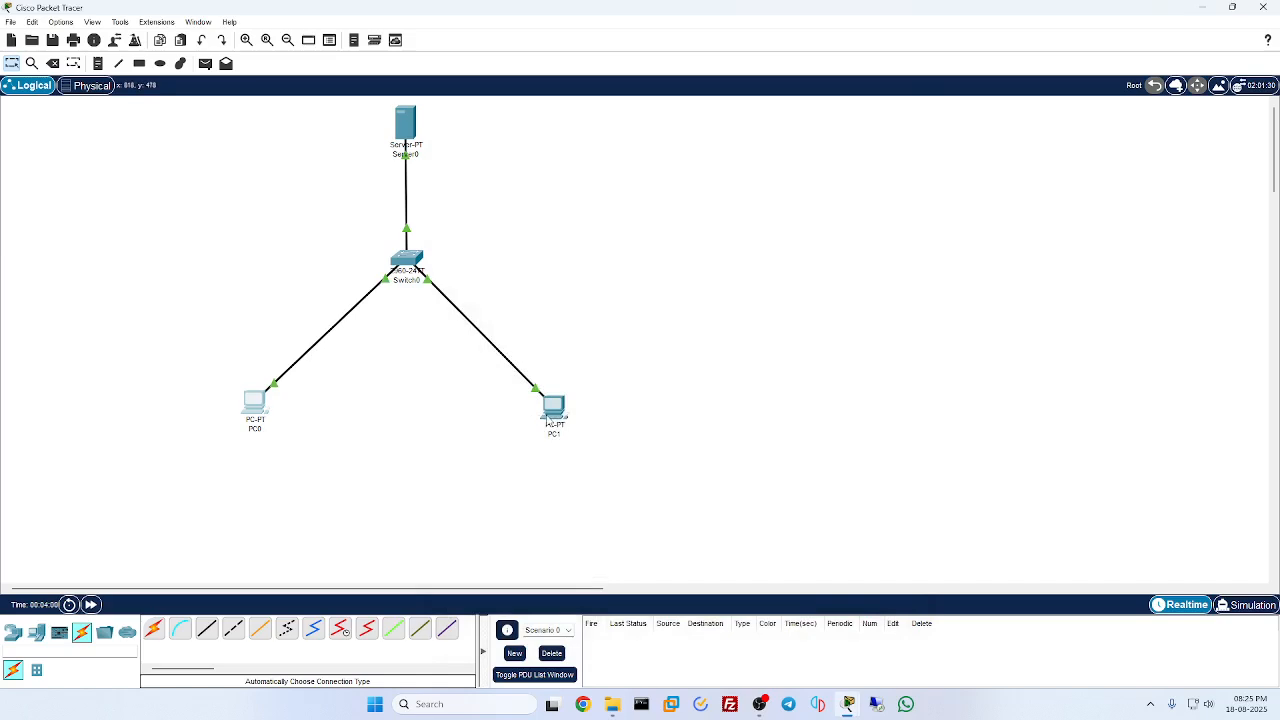
- From PC1's Command Prompt, connect to the FTP server with ftp 192.168.1.1 and log in with the FTP username and password
{"action": "left_click", "coordinate": [548, 424]}
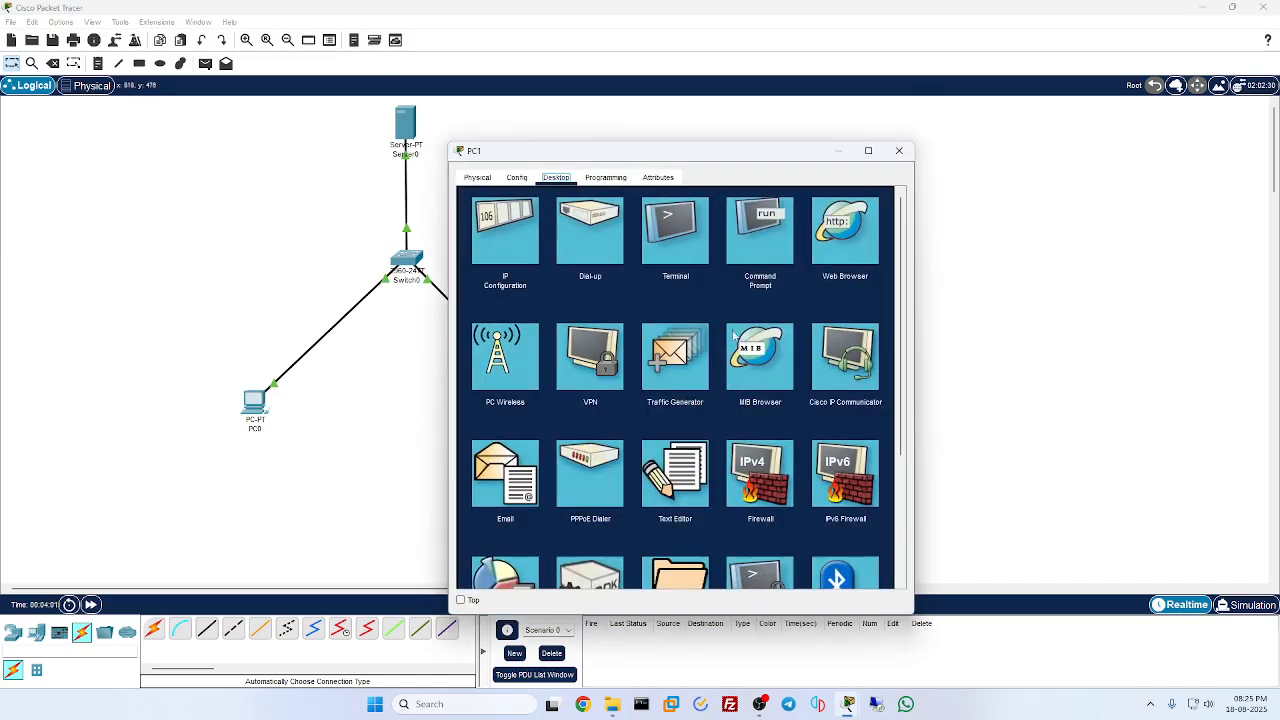
{"action": "left_click", "coordinate": [763, 288]}
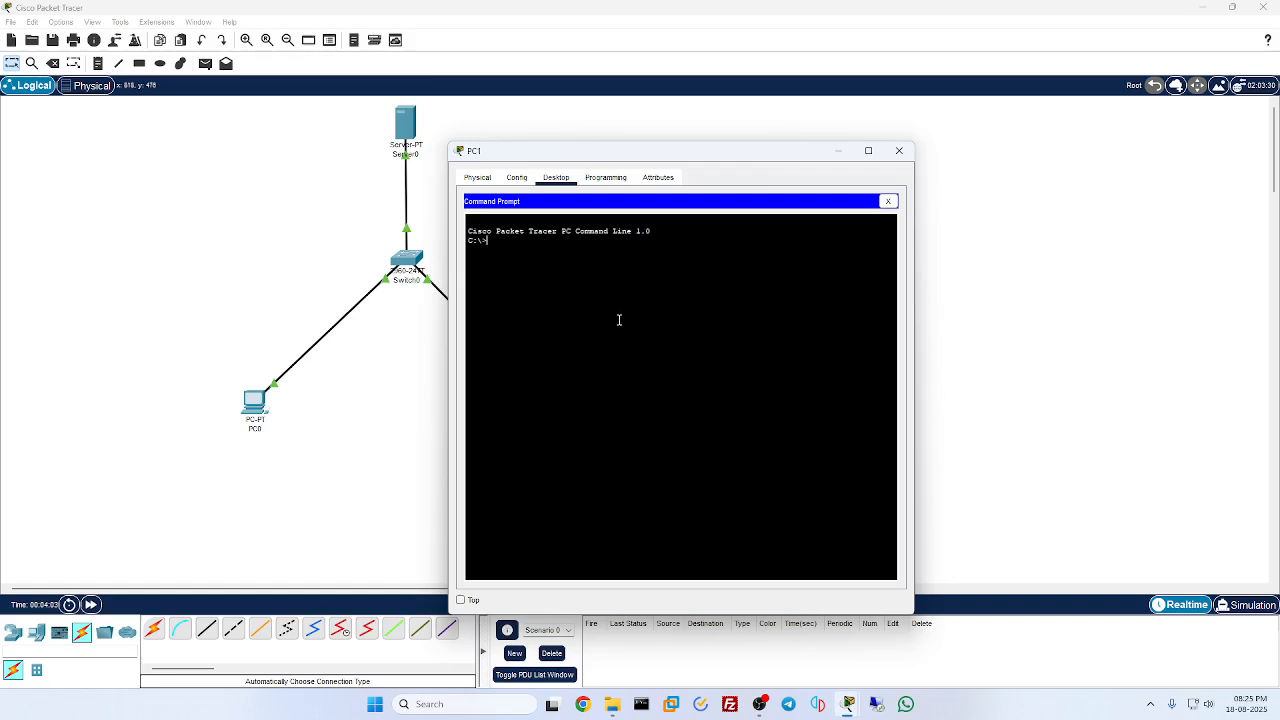
{"action": "type", "text": "ftp 192.168.1.1"}
{"action": "key", "text": "Return"}
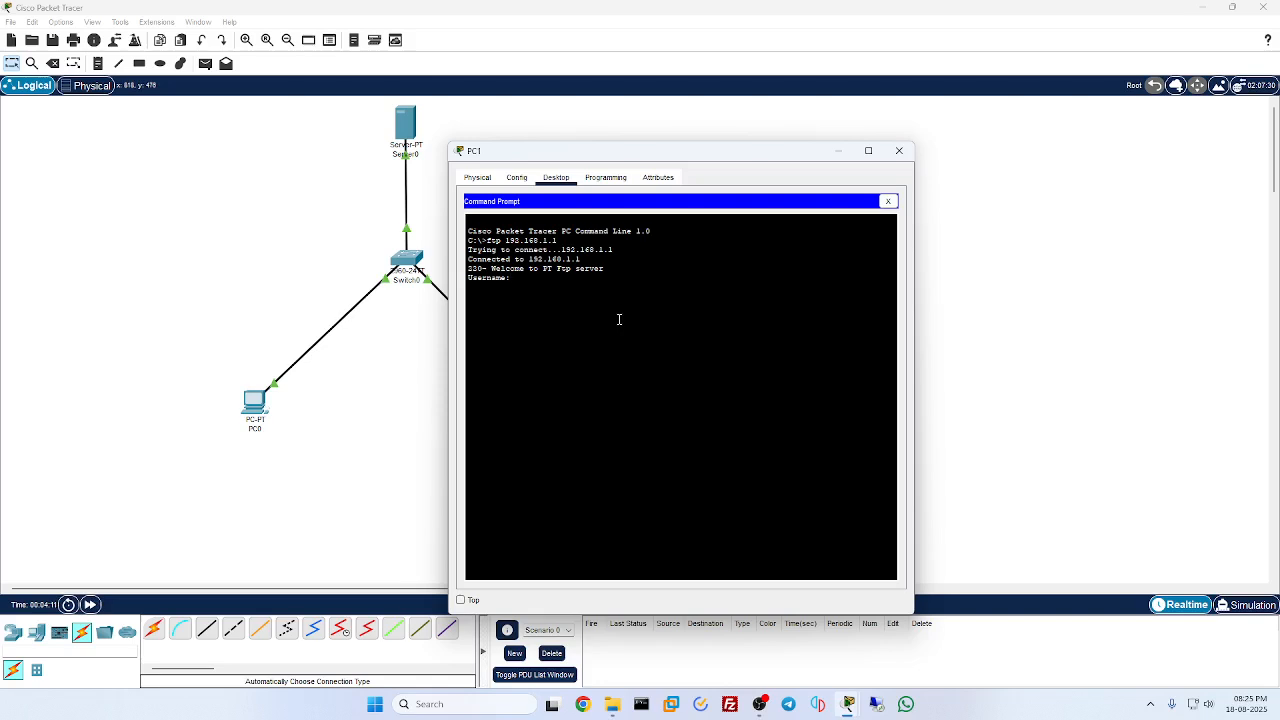
{"action": "type", "text": "ali"}
{"action": "key", "text": "Return"}
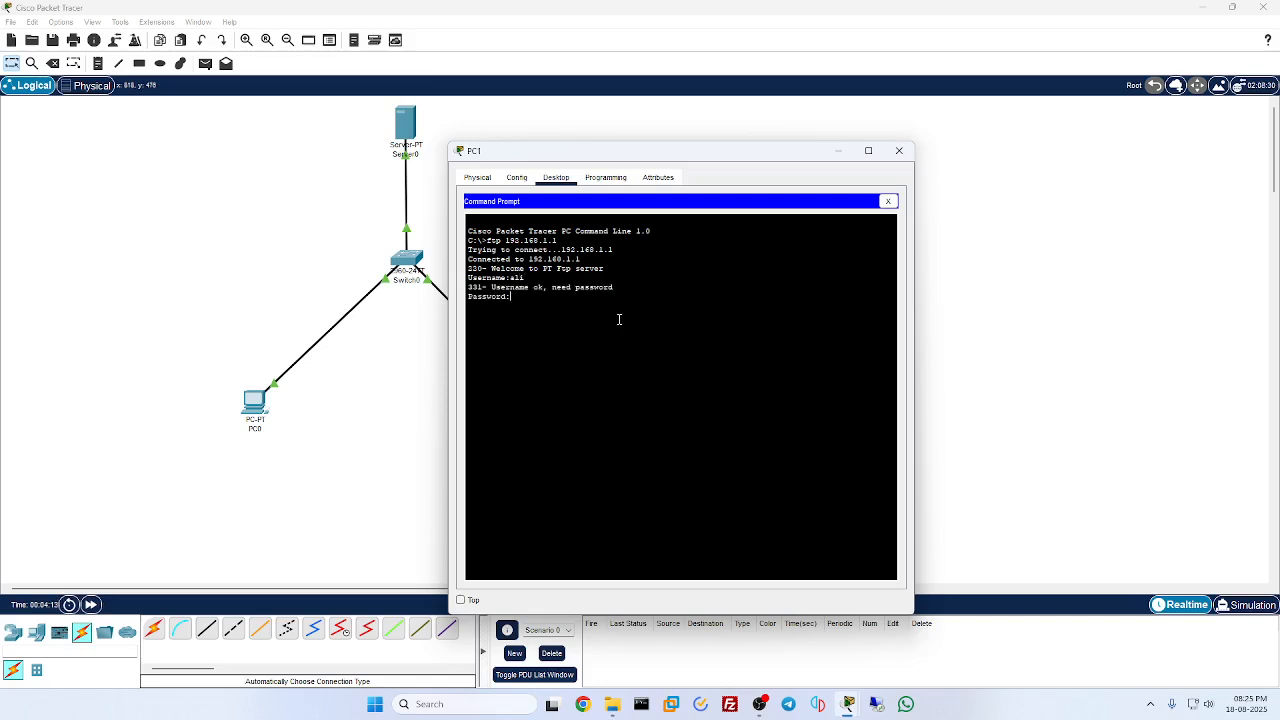
{"action": "key", "text": "Return"}
- Download the file from the FTP server to PC1 with get pc0.txt and close the Command Prompt
{"action": "type", "text": "ge"}
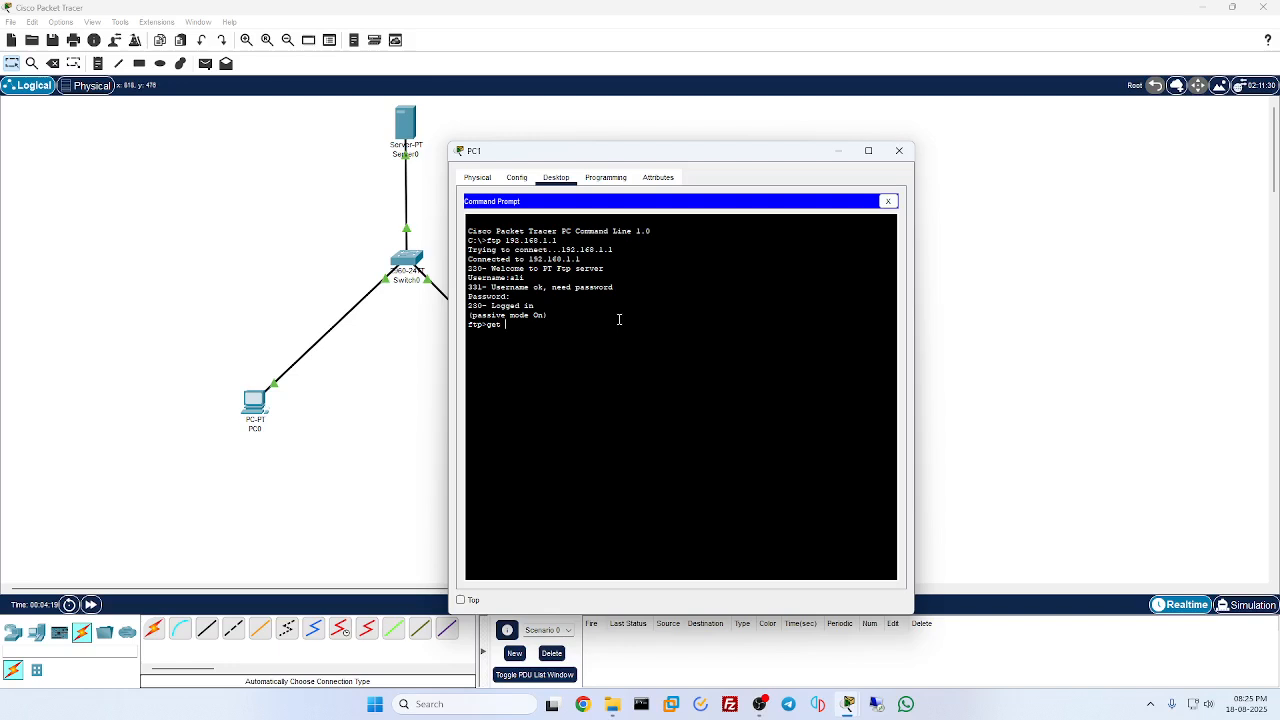
{"action": "type", "text": "t "}
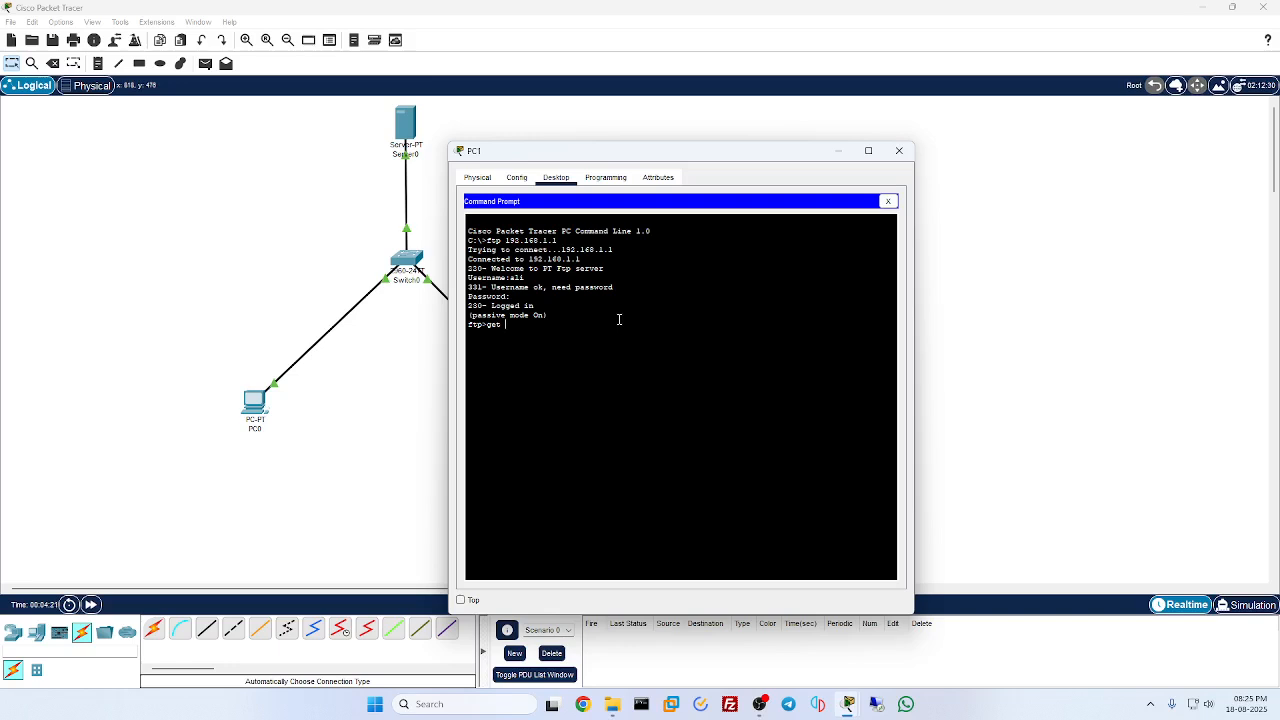
{"action": "type", "text": "pc0.txt"}
{"action": "key", "text": "Return"}
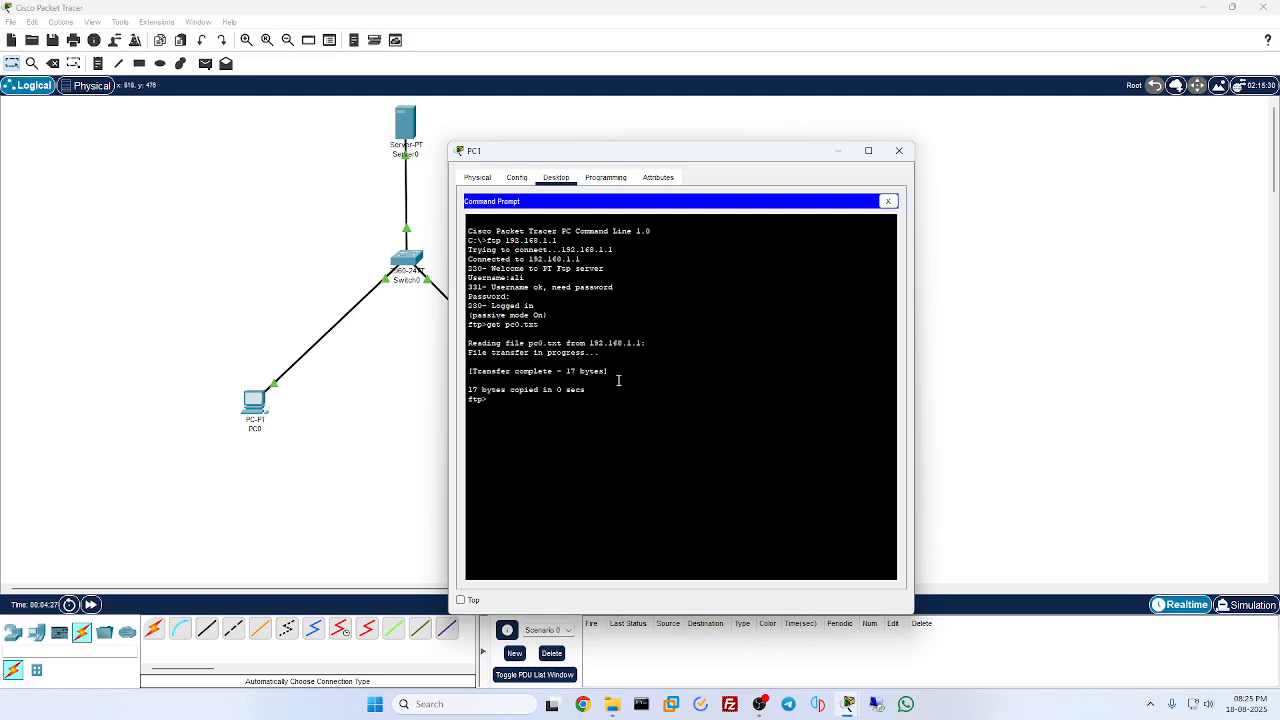
{"action": "left_click", "coordinate": [887, 201]}
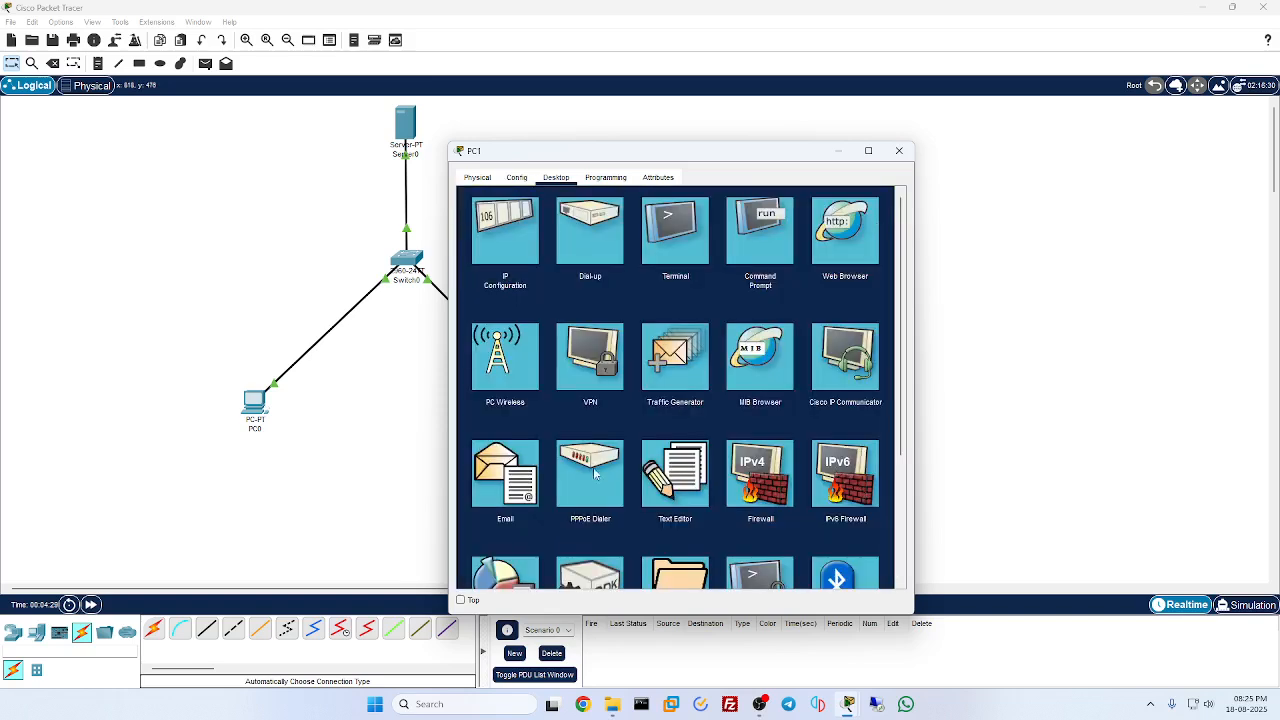
- Open the downloaded pc0.txt in PC1's Text Editor to check its text, and close the editor and the PC1 window
{"action": "left_click", "coordinate": [674, 478]}
{"action": "left_click", "coordinate": [473, 219]}
{"action": "left_click", "coordinate": [497, 249]}
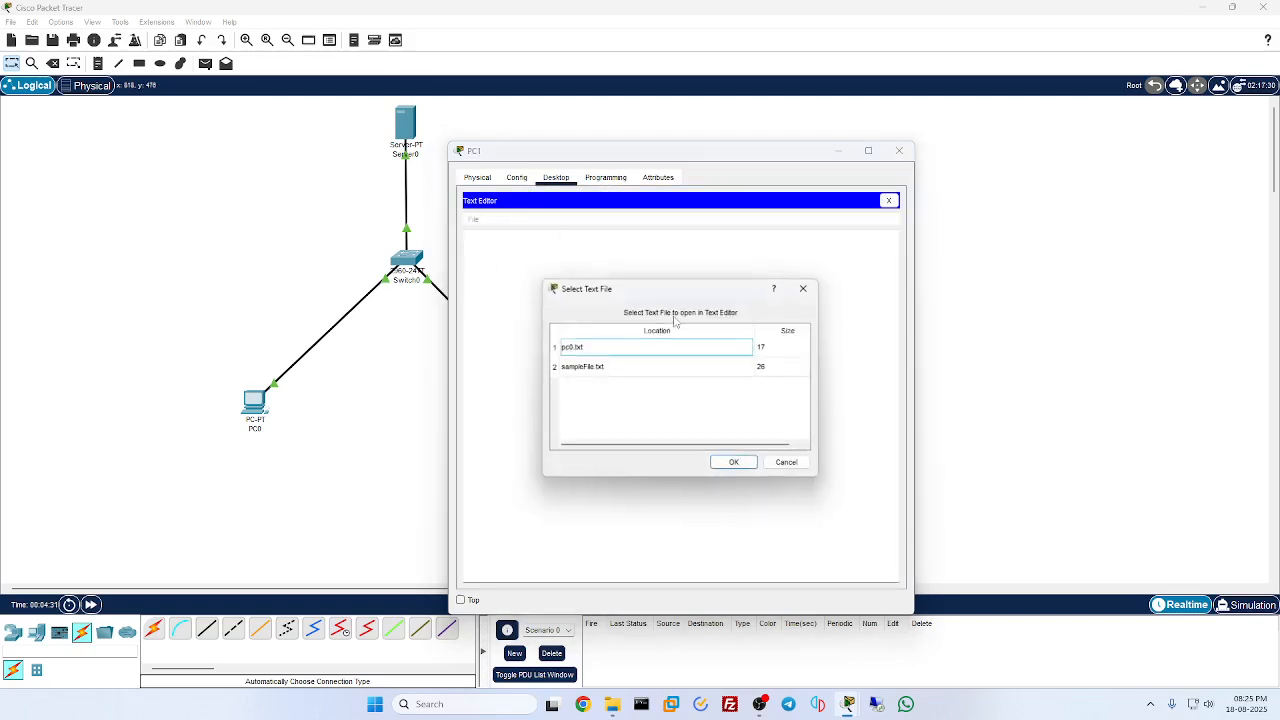
{"action": "left_click", "coordinate": [580, 346]}
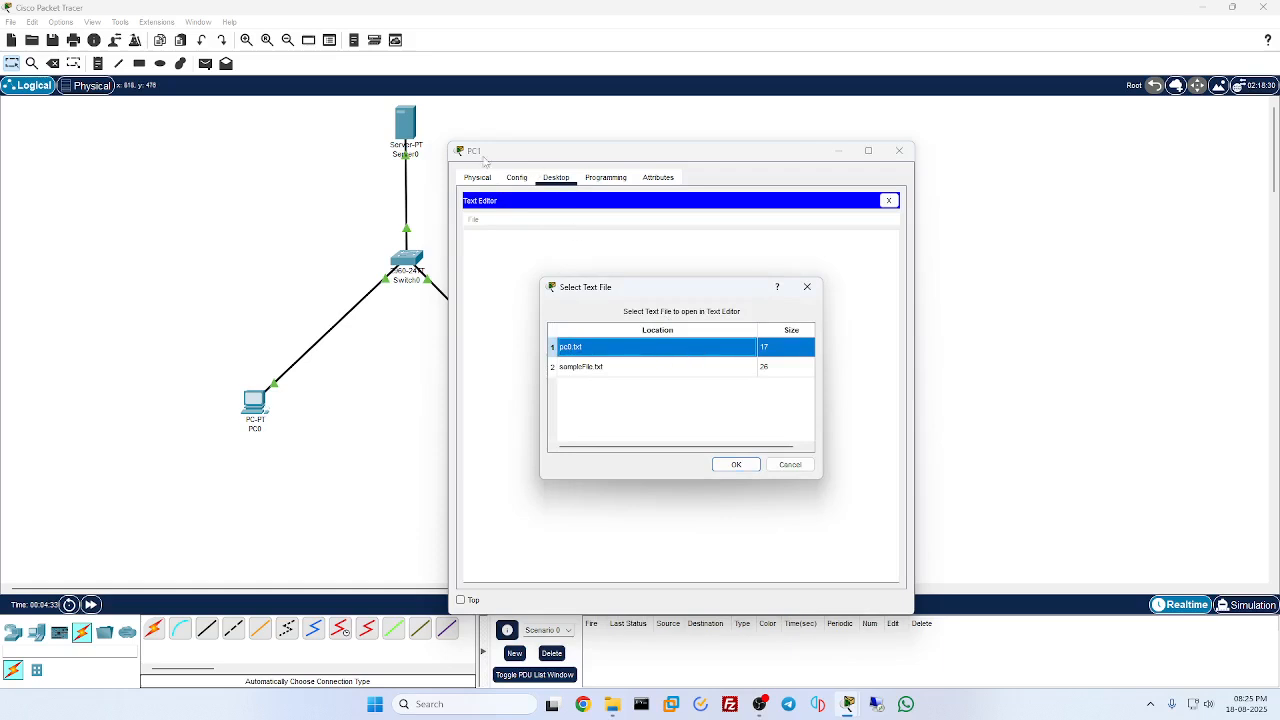
{"action": "left_click", "coordinate": [727, 462]}
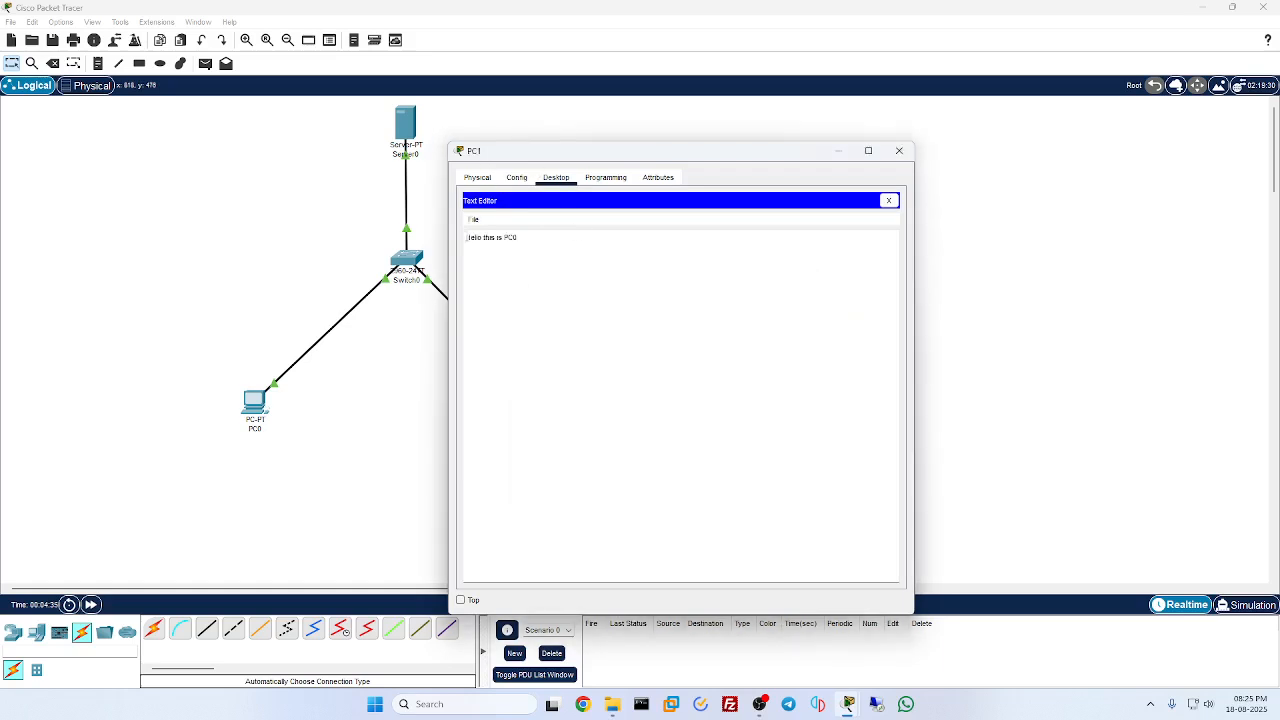
{"action": "triple_click", "coordinate": [566, 238]}
{"action": "left_click", "coordinate": [567, 234]}
{"action": "left_click", "coordinate": [476, 179]}
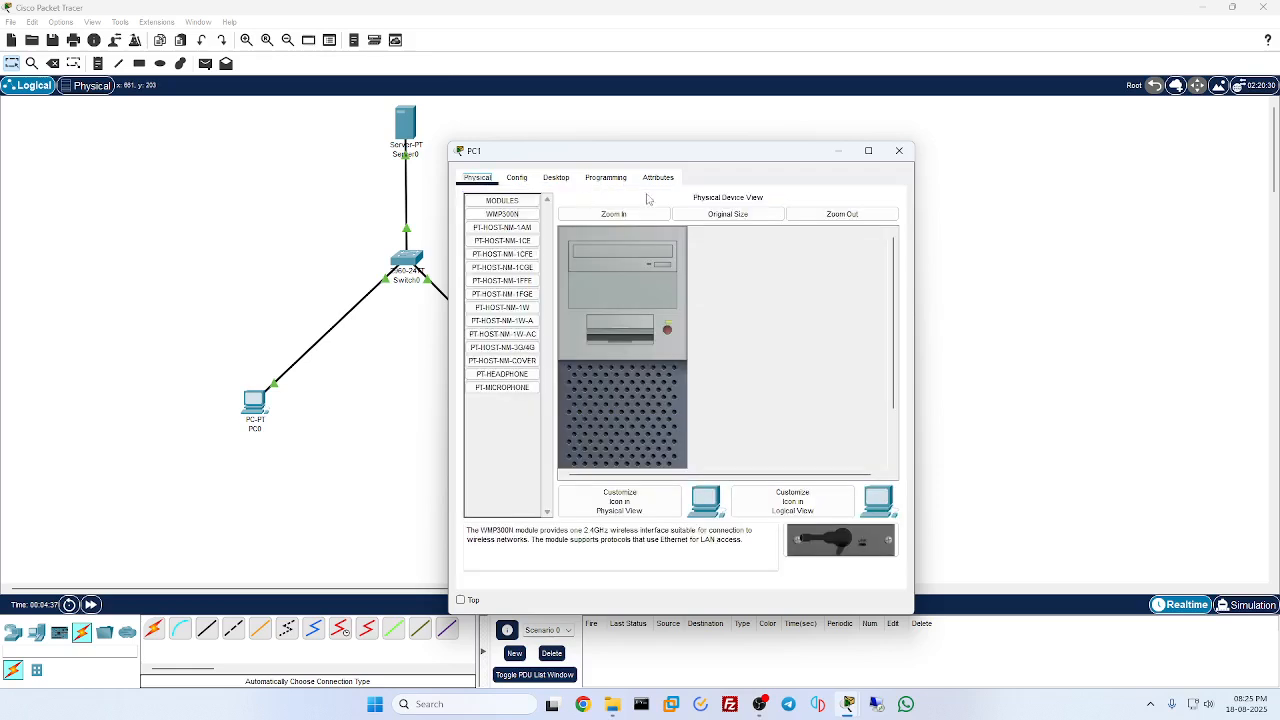
{"action": "left_click", "coordinate": [606, 178]}
{"action": "left_click", "coordinate": [556, 178]}
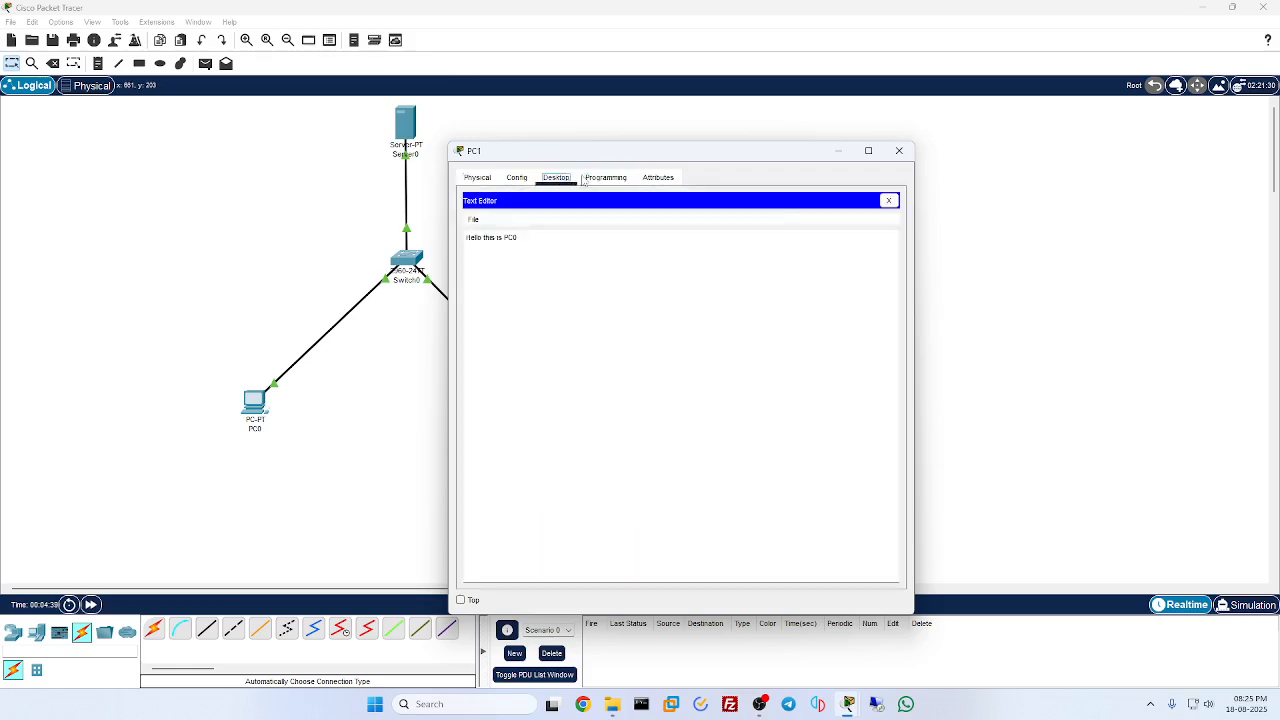
{"action": "left_click", "coordinate": [888, 201]}
{"action": "left_click", "coordinate": [899, 150]}
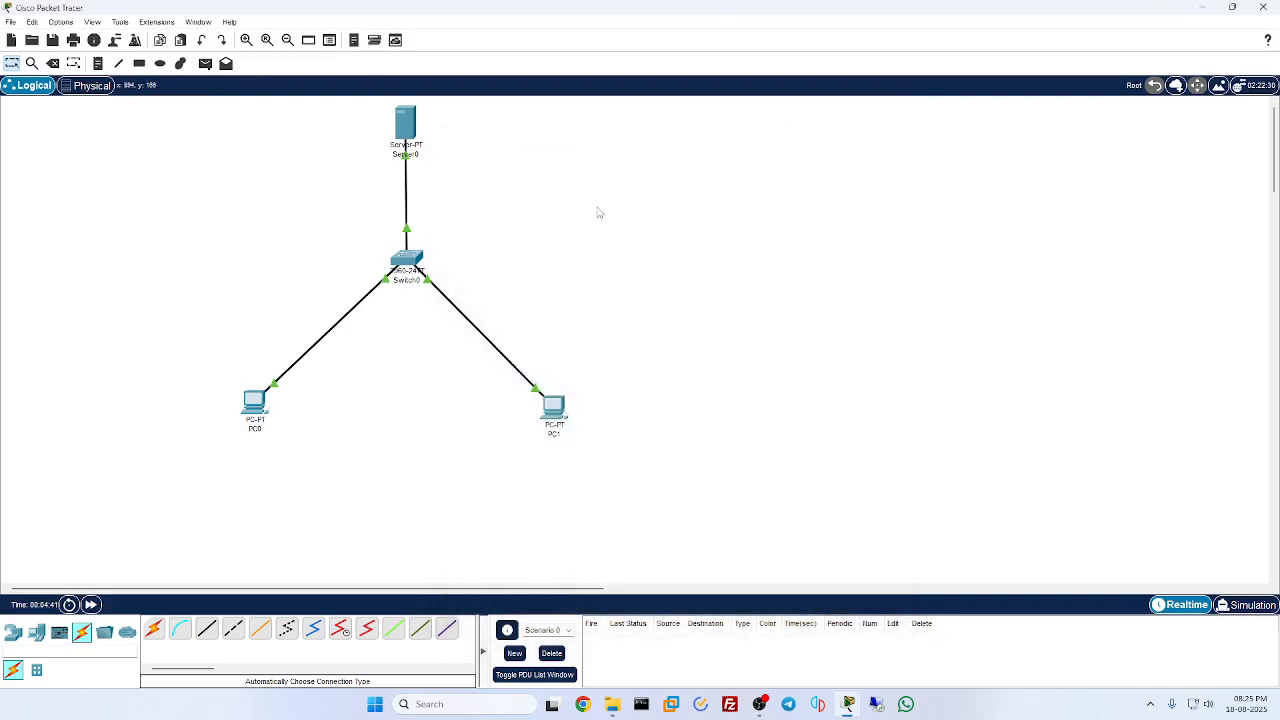
{"action": "left_click", "coordinate": [742, 682]}
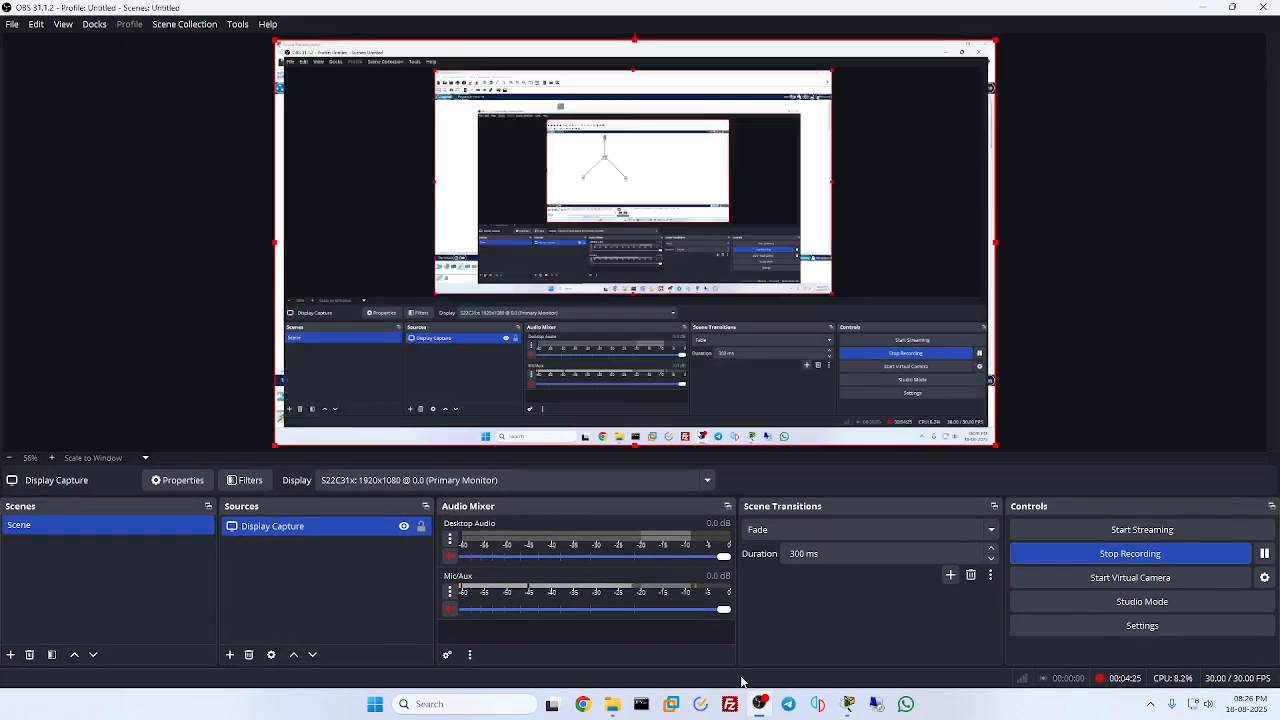